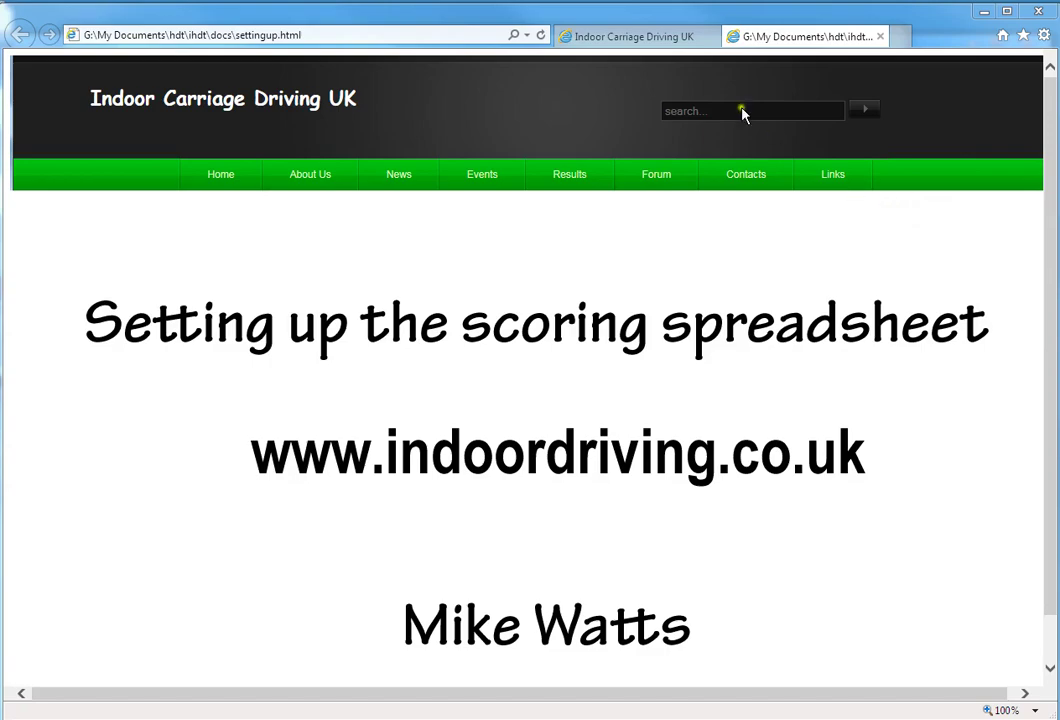
- Switch Internet Explorer to the Indoor Carriage Driving UK home page tab
click(652, 39)
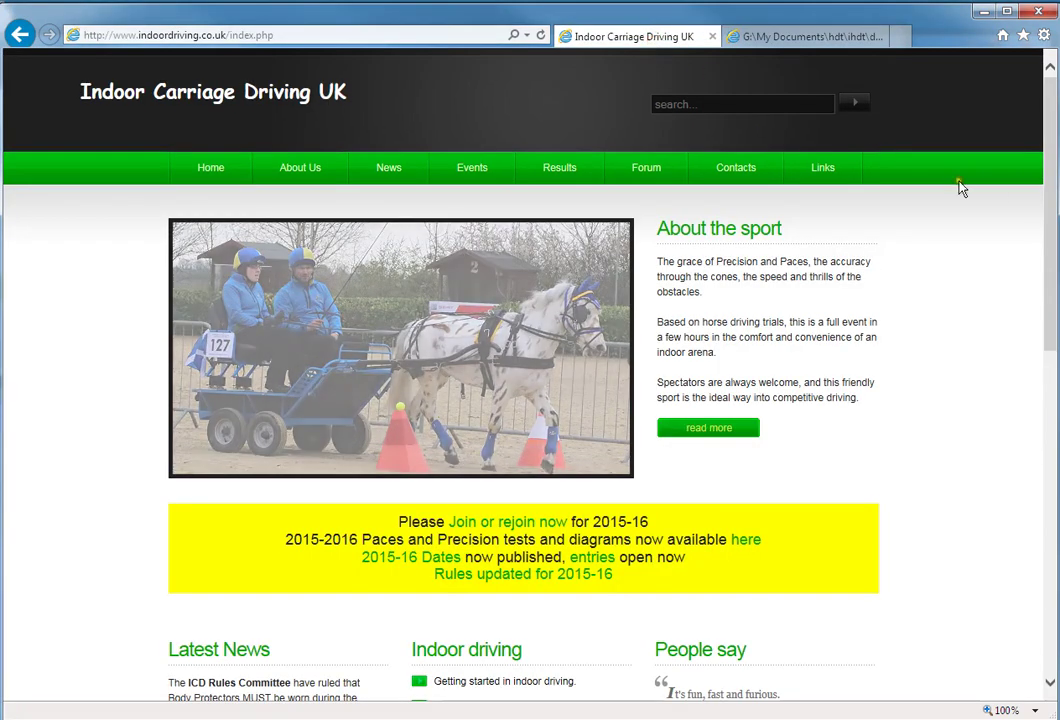
- Save the organisers page Spreadsheet link into Wix29November2015 and open that folder
drag(1052, 236, 1036, 523)
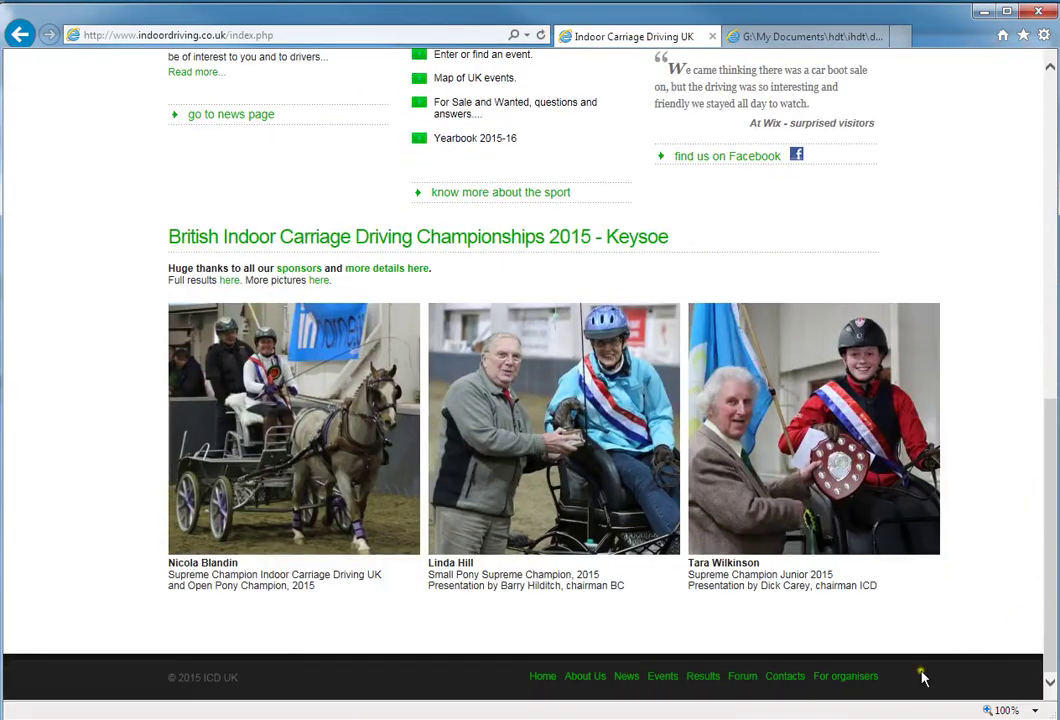
click(840, 679)
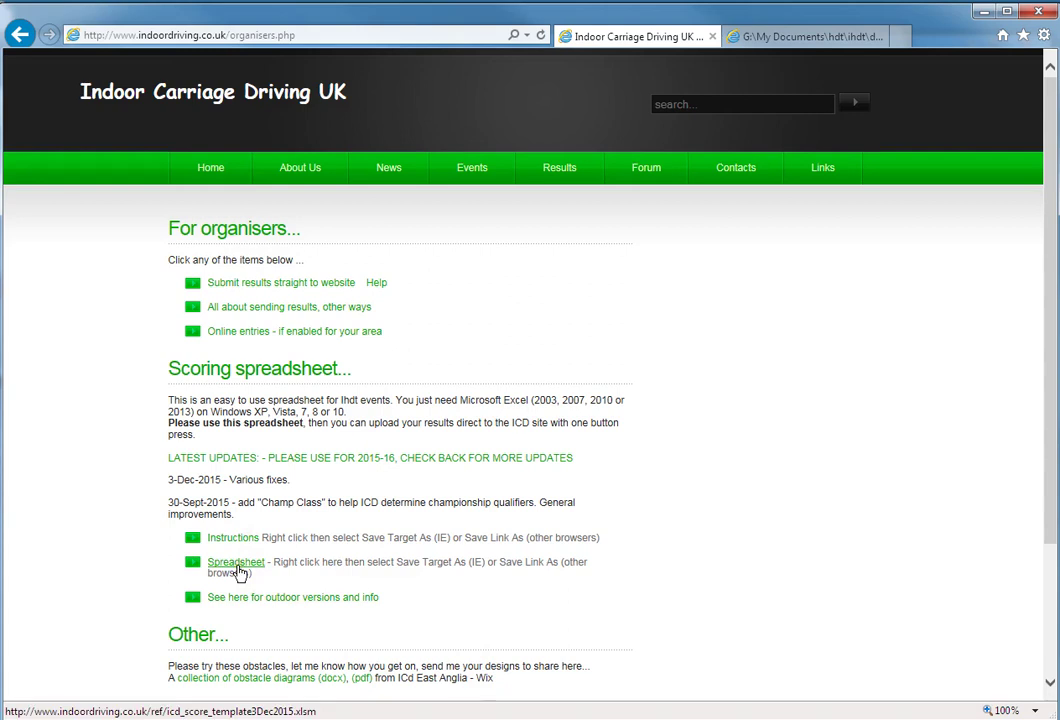
right_click(240, 572)
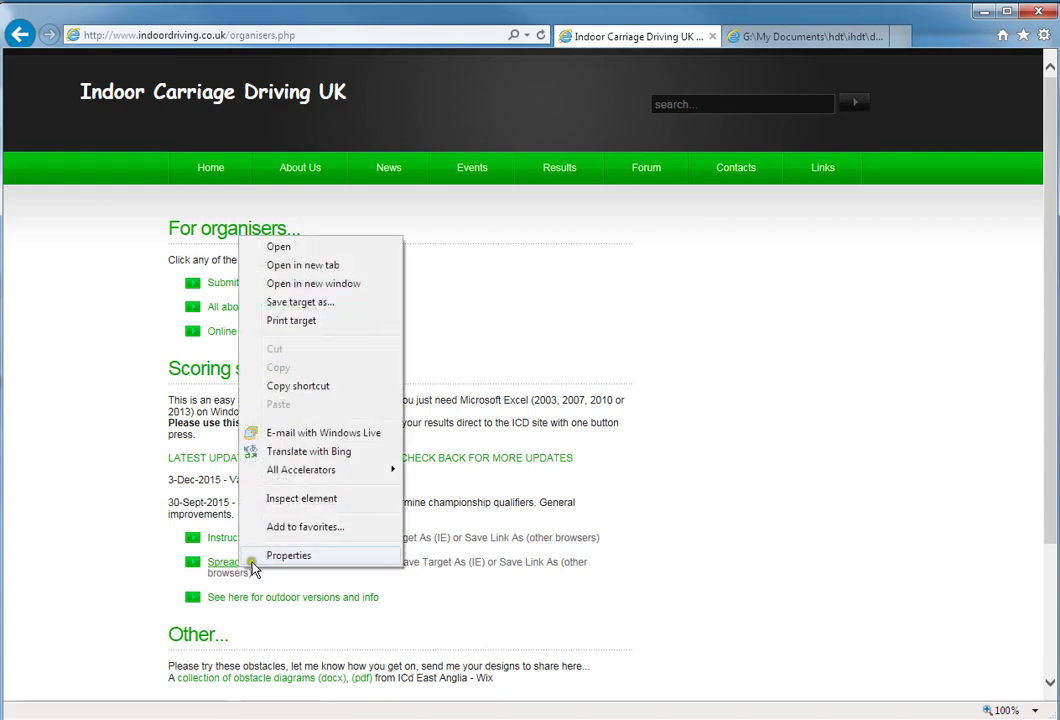
click(297, 303)
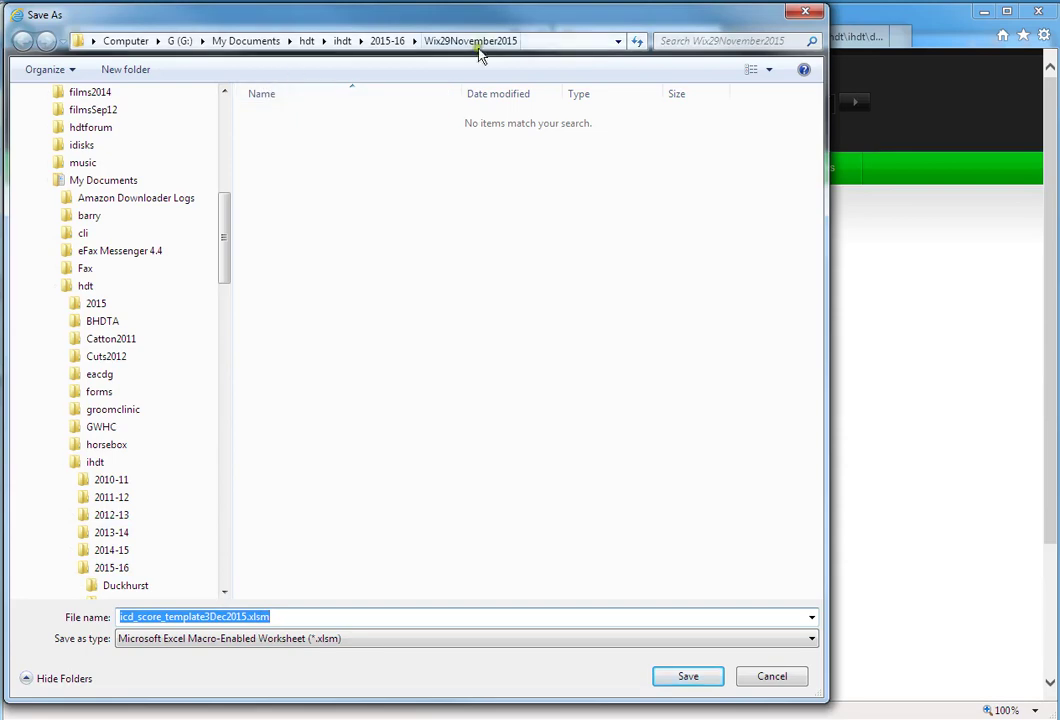
click(685, 677)
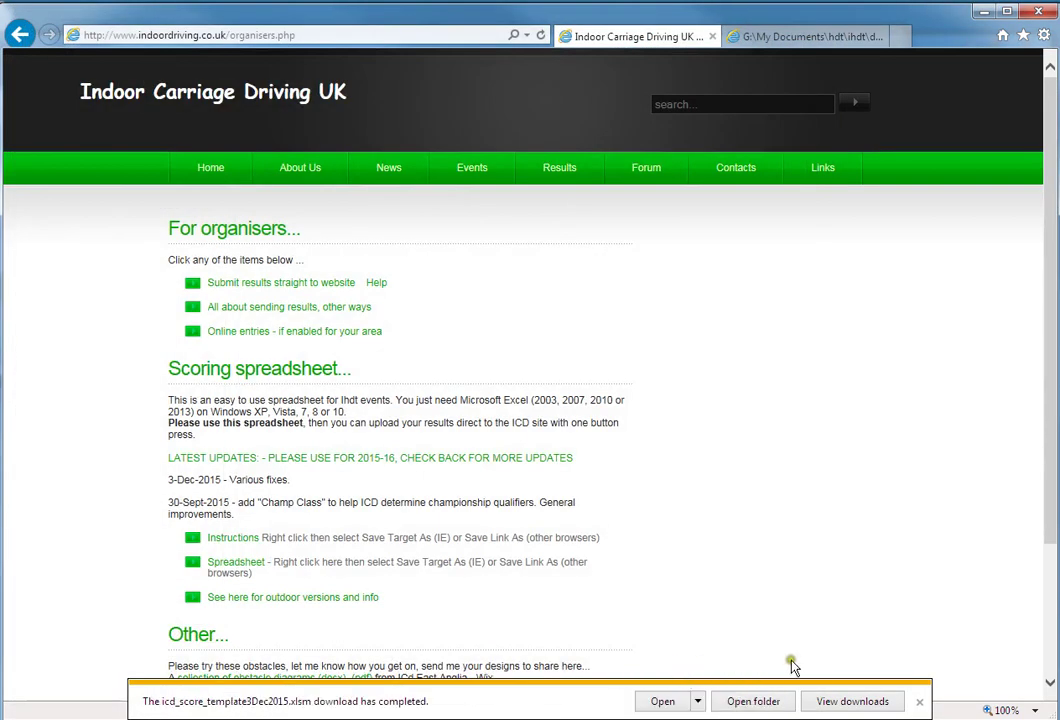
click(770, 703)
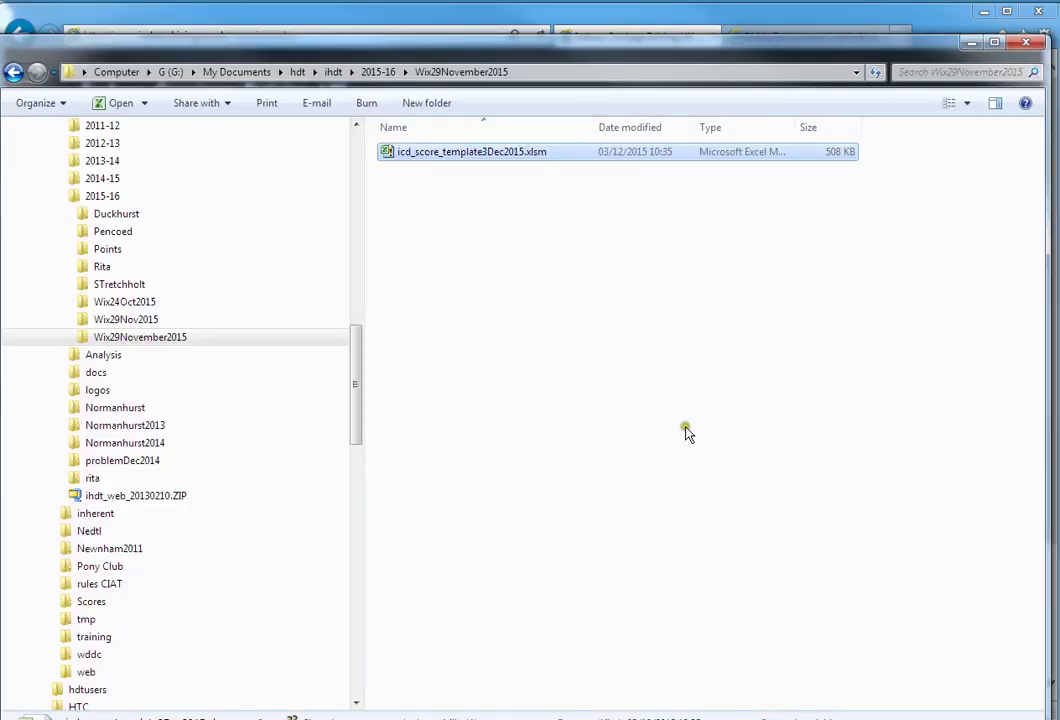
- Maximize the folder window and duplicate the downloaded template spreadsheet file
double_click(543, 53)
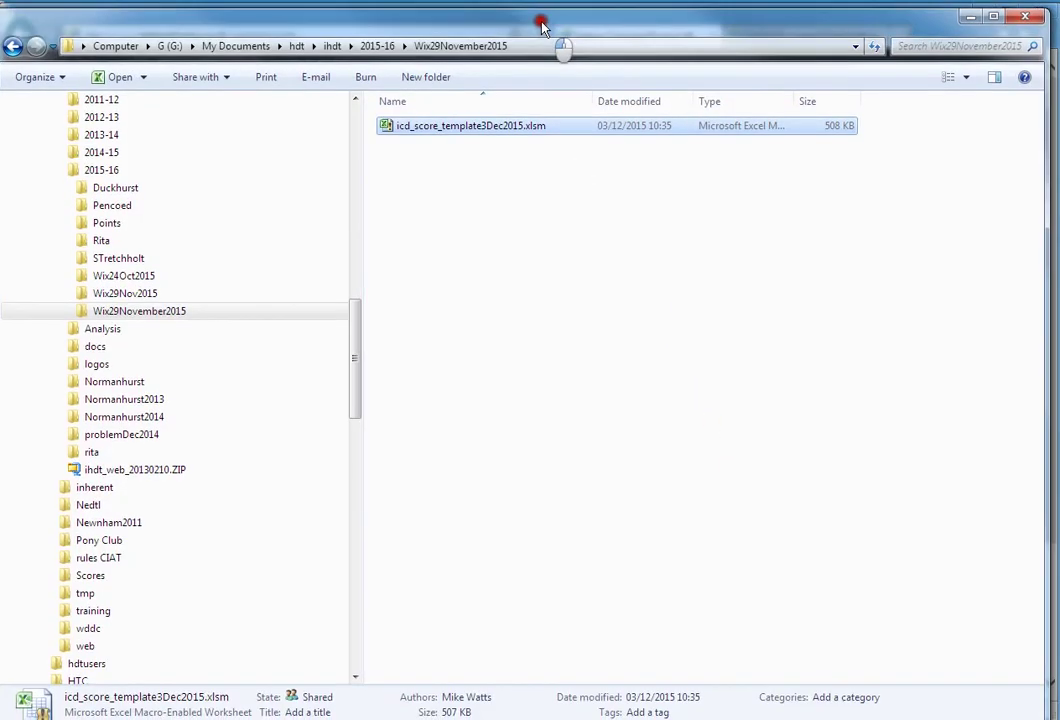
click(438, 127)
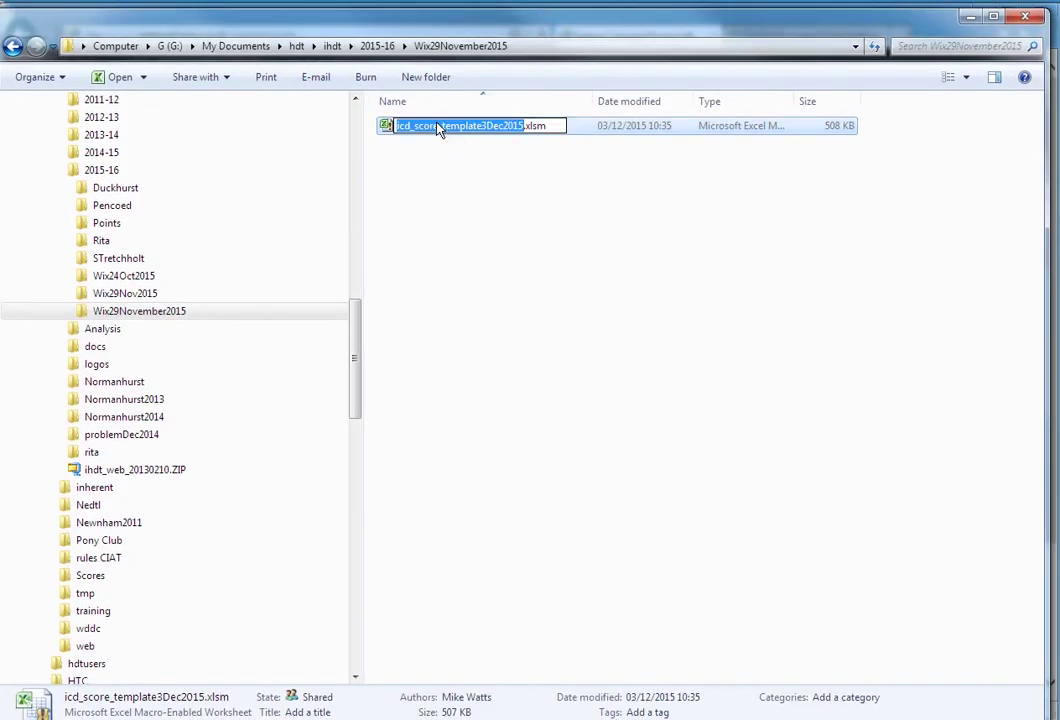
key(Right)
click(452, 170)
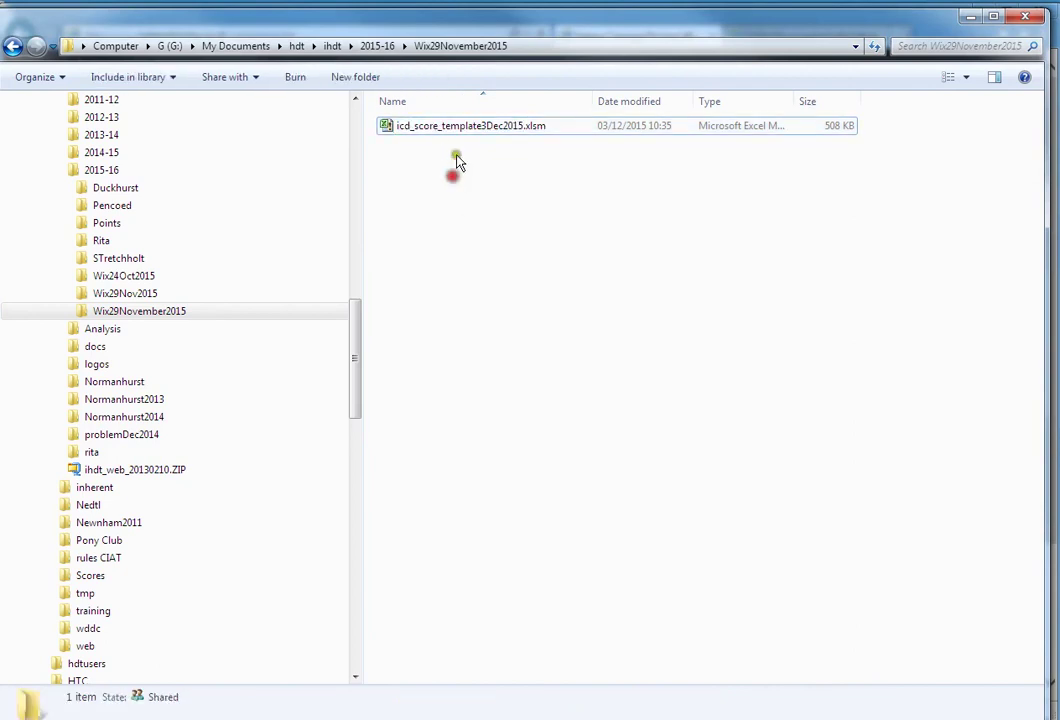
click(450, 131)
key(ctrl+c)
key(ctrl+v)
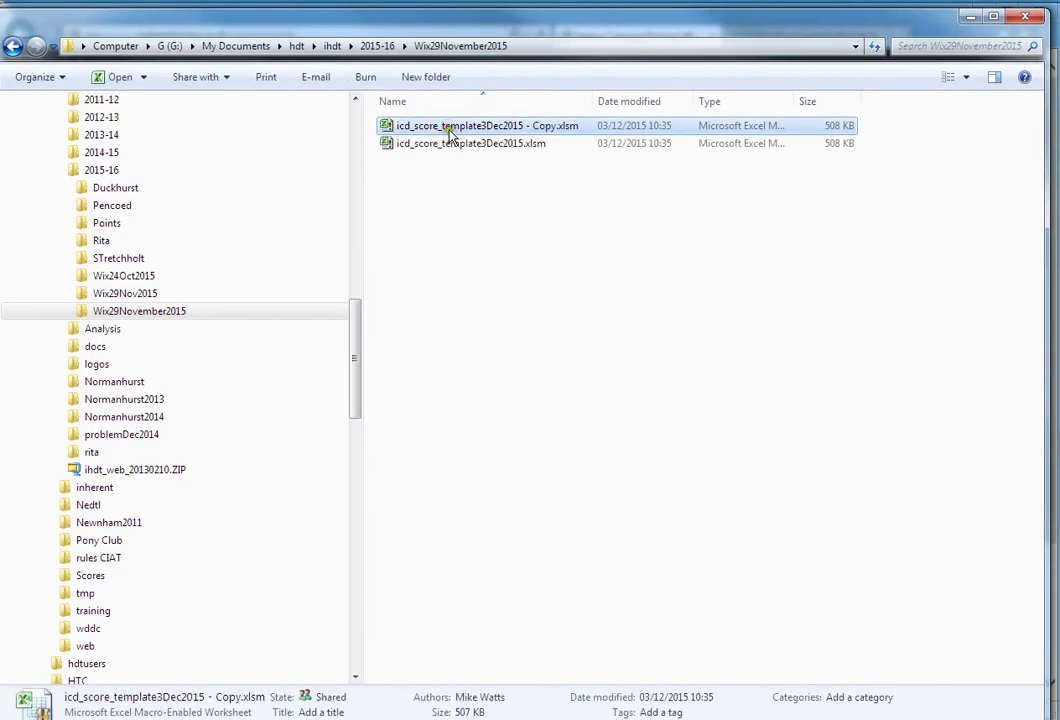
- Rename the copy to Wix29Nov2015.xlsm and open it in Excel
right_click(450, 131)
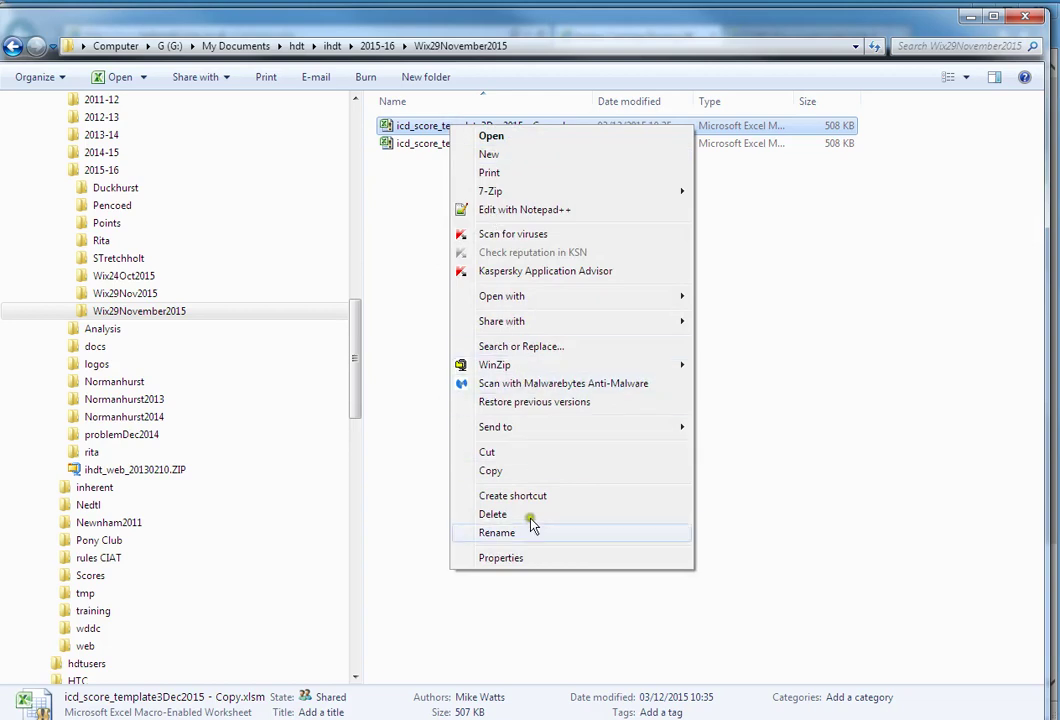
click(532, 527)
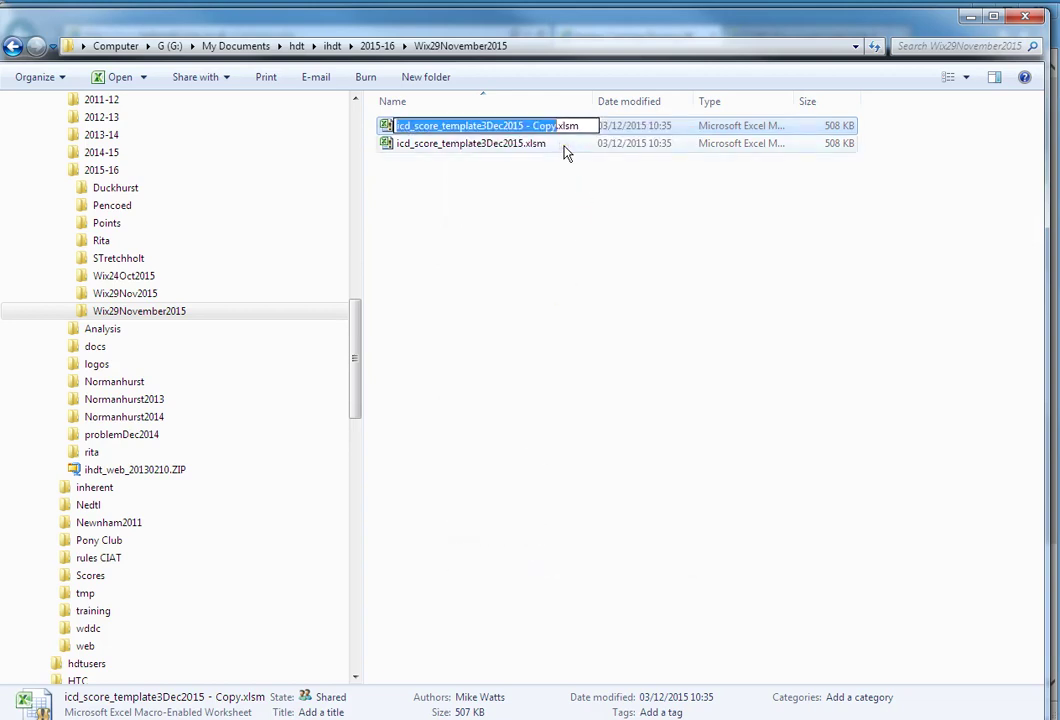
text(Wix29)
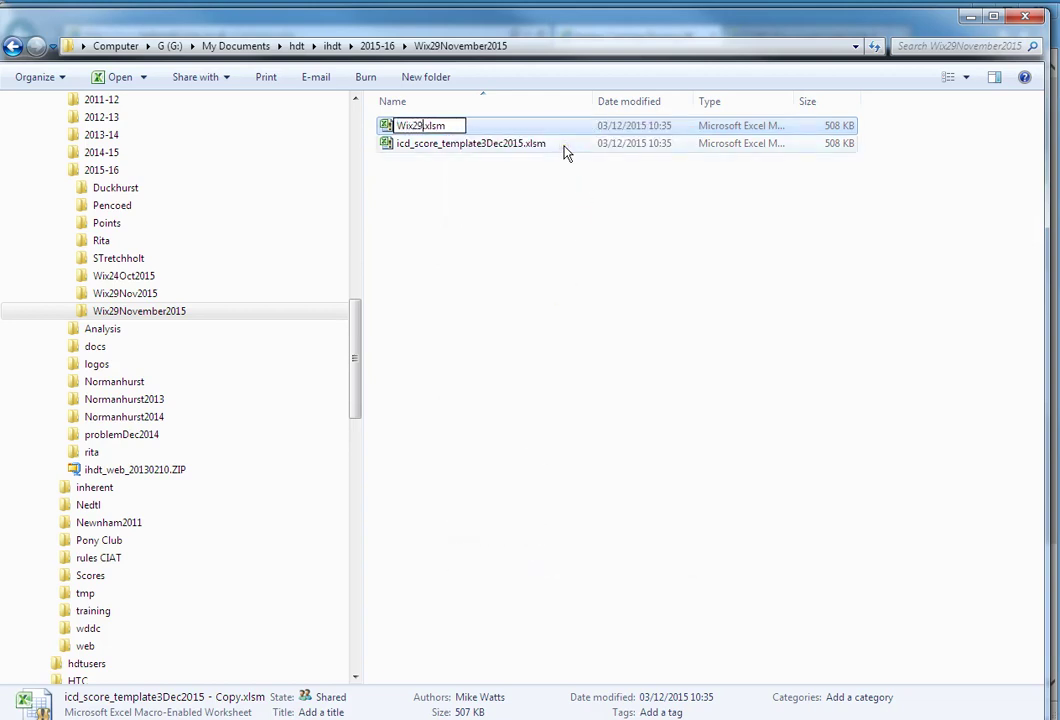
text(Nov2015)
key(Return)
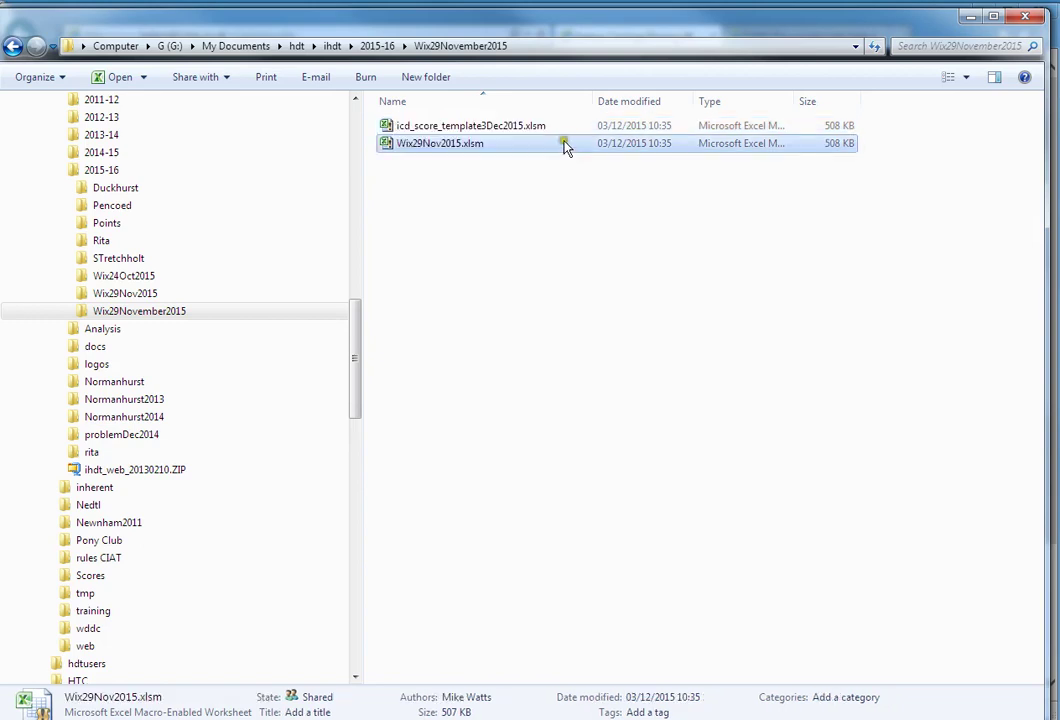
double_click(414, 147)
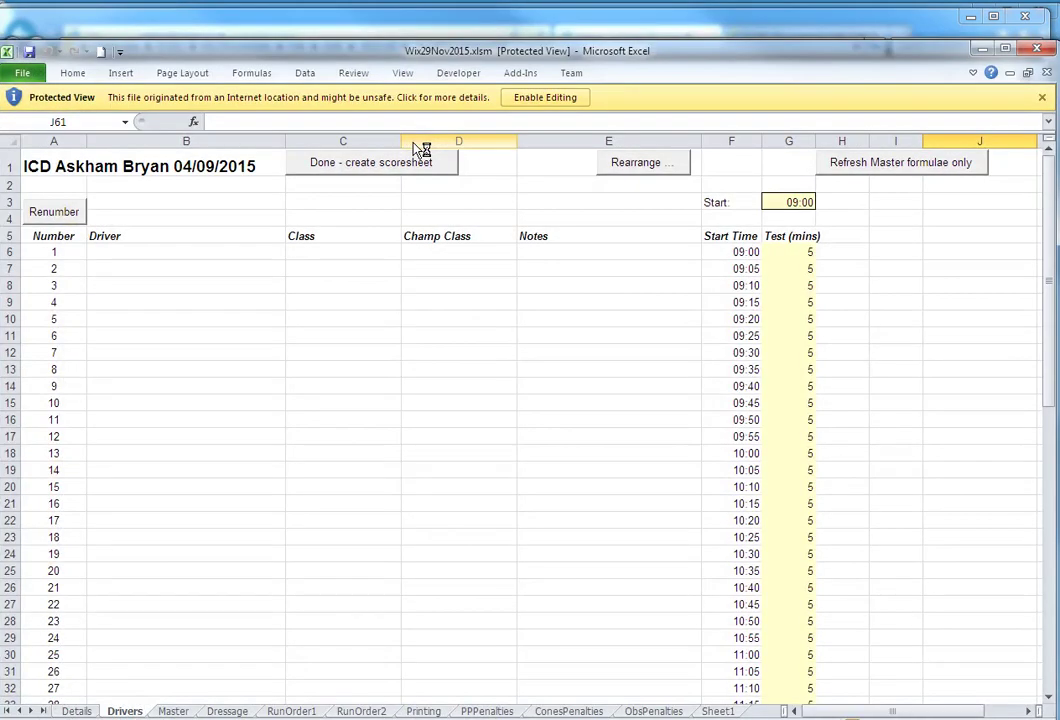
- Enable editing on Wix29Nov2015.xlsm and switch to its Details sheet
drag(480, 53, 482, 28)
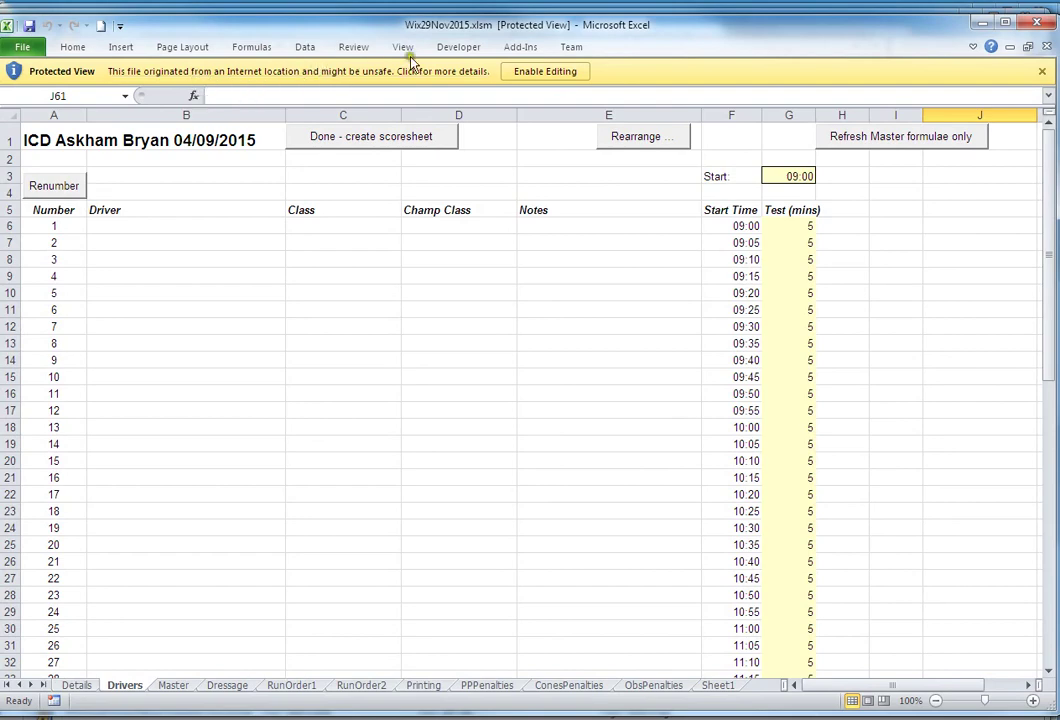
click(545, 78)
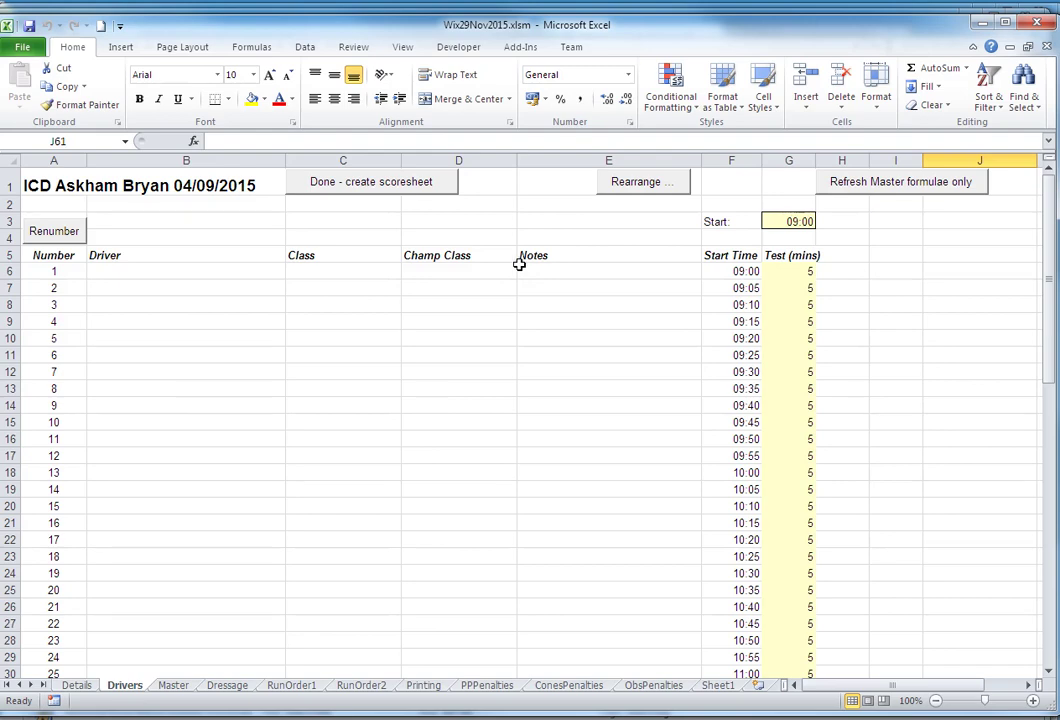
click(80, 686)
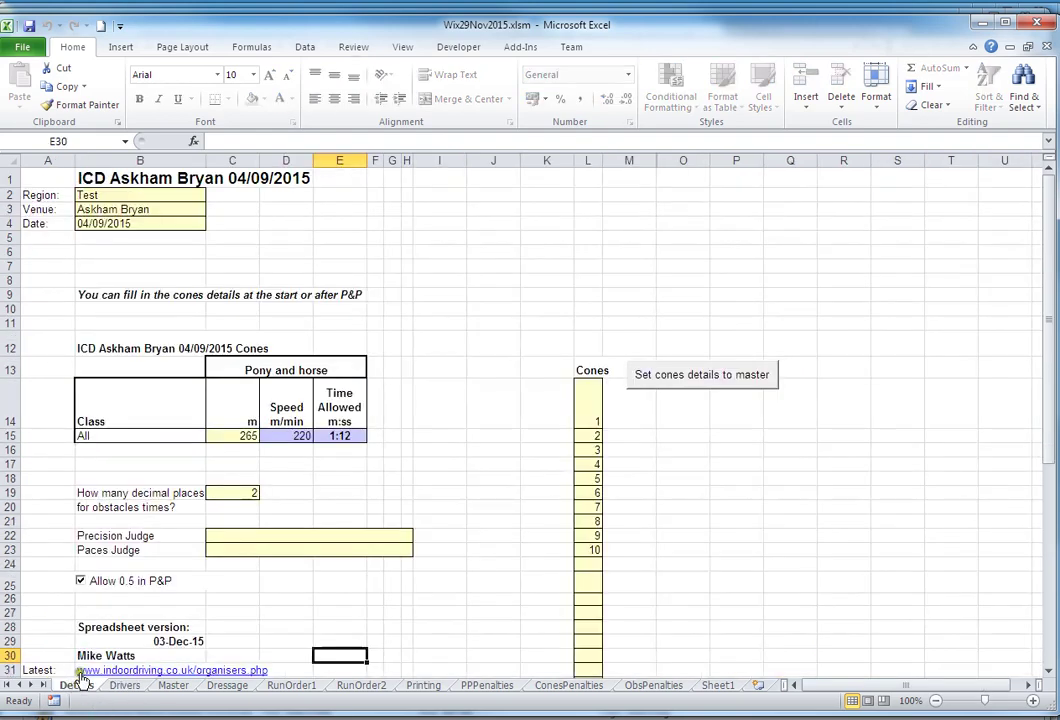
- Set the region to East Anglia and the venue to Wix
click(104, 196)
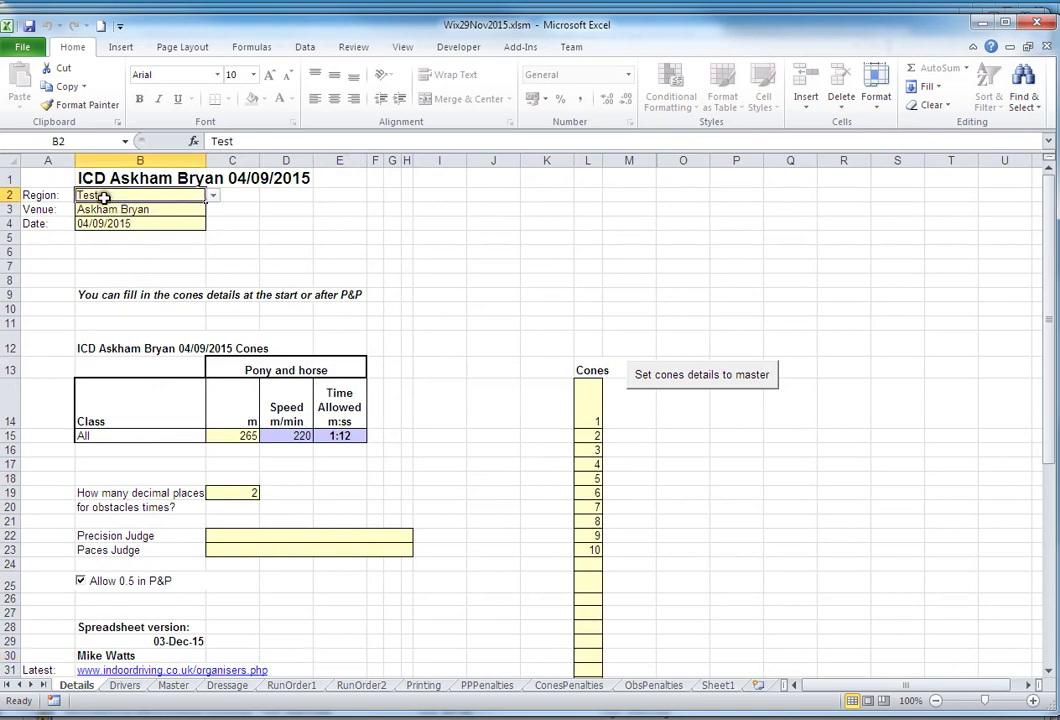
click(213, 195)
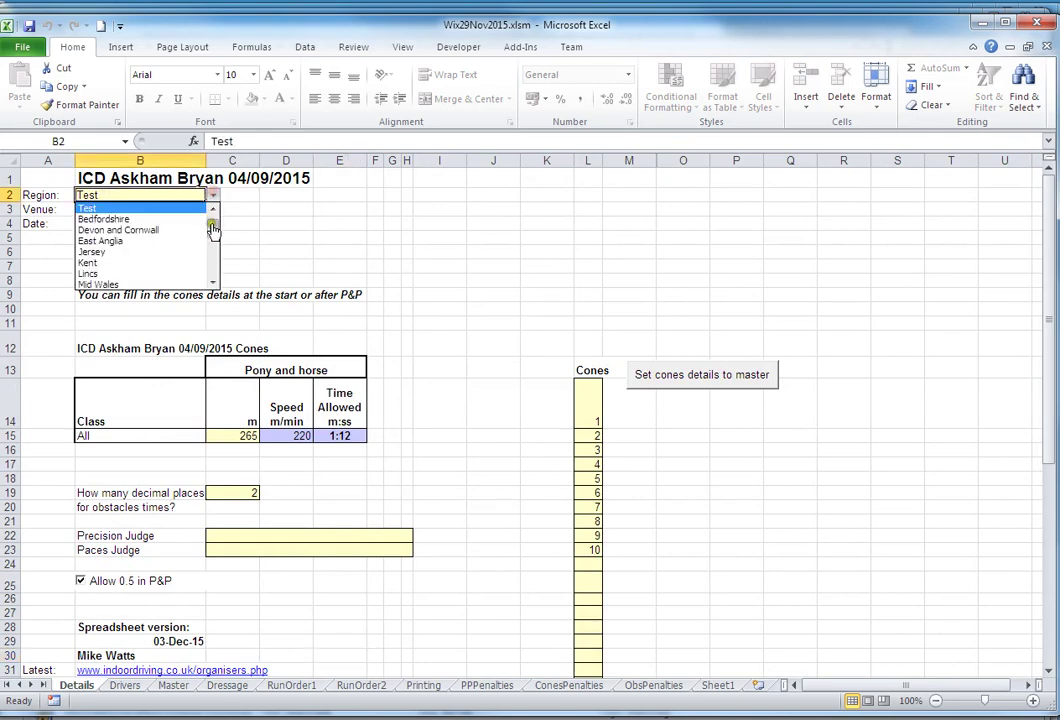
click(170, 241)
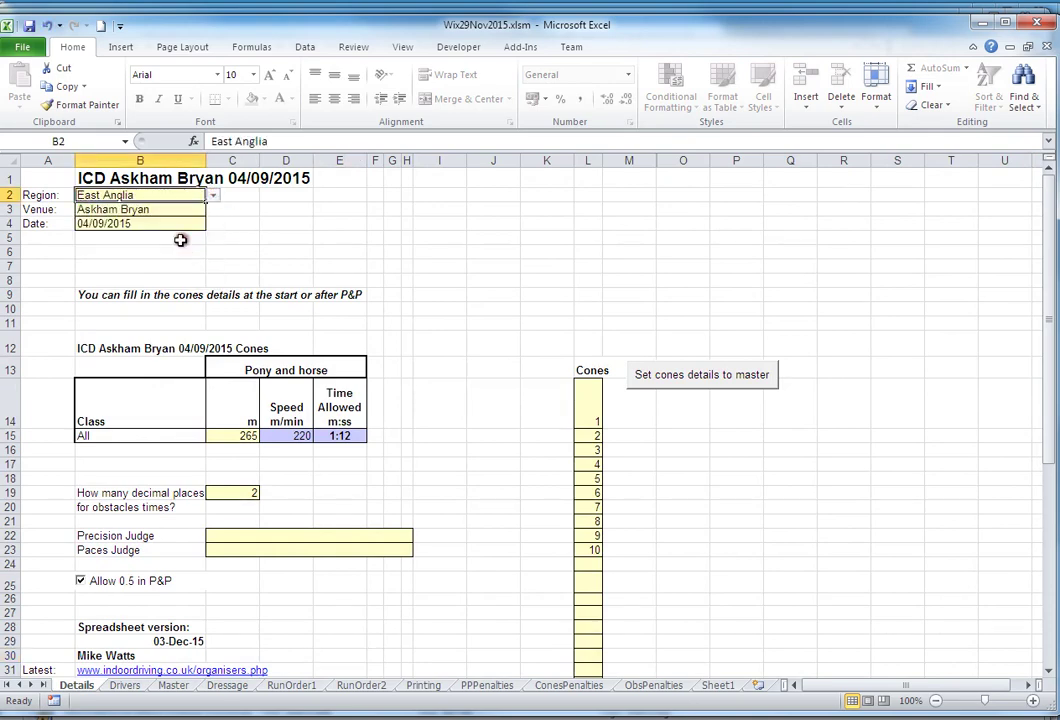
click(127, 211)
click(213, 210)
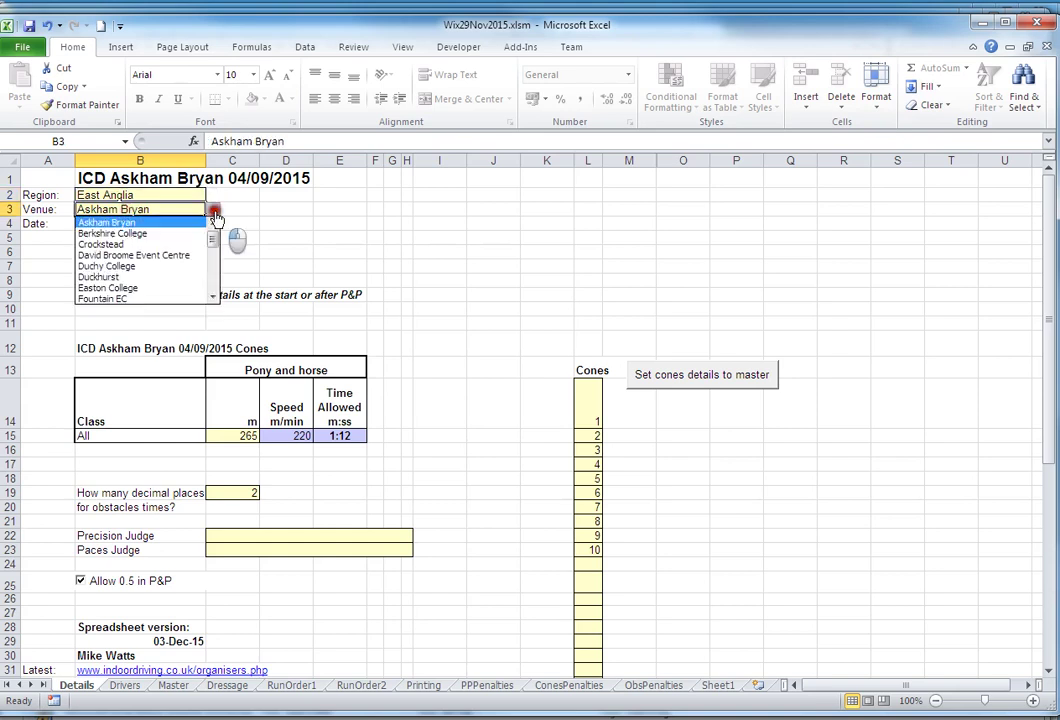
drag(212, 230, 208, 279)
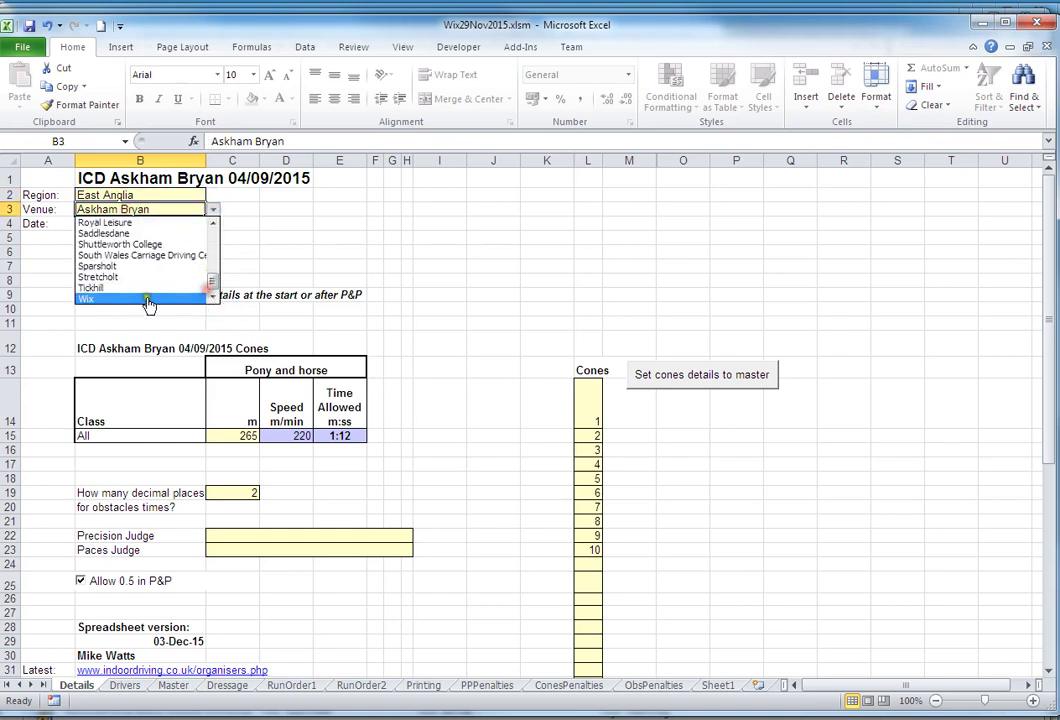
click(89, 299)
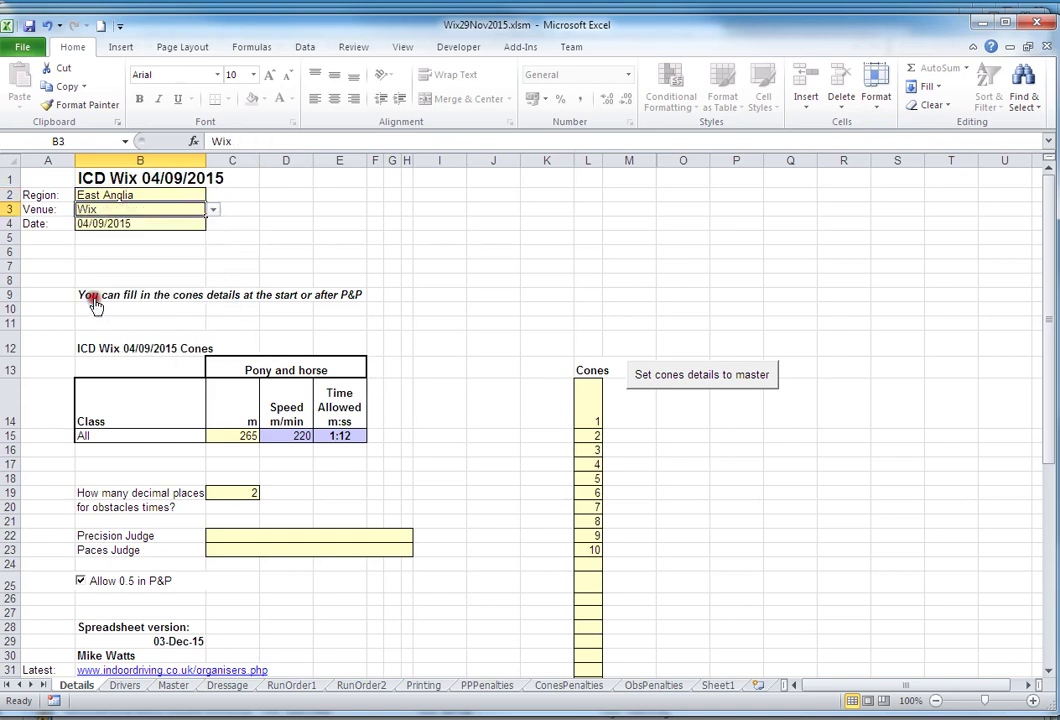
- Enter 29/nov/2015 as the event date in B4
click(123, 227)
double_click(237, 141)
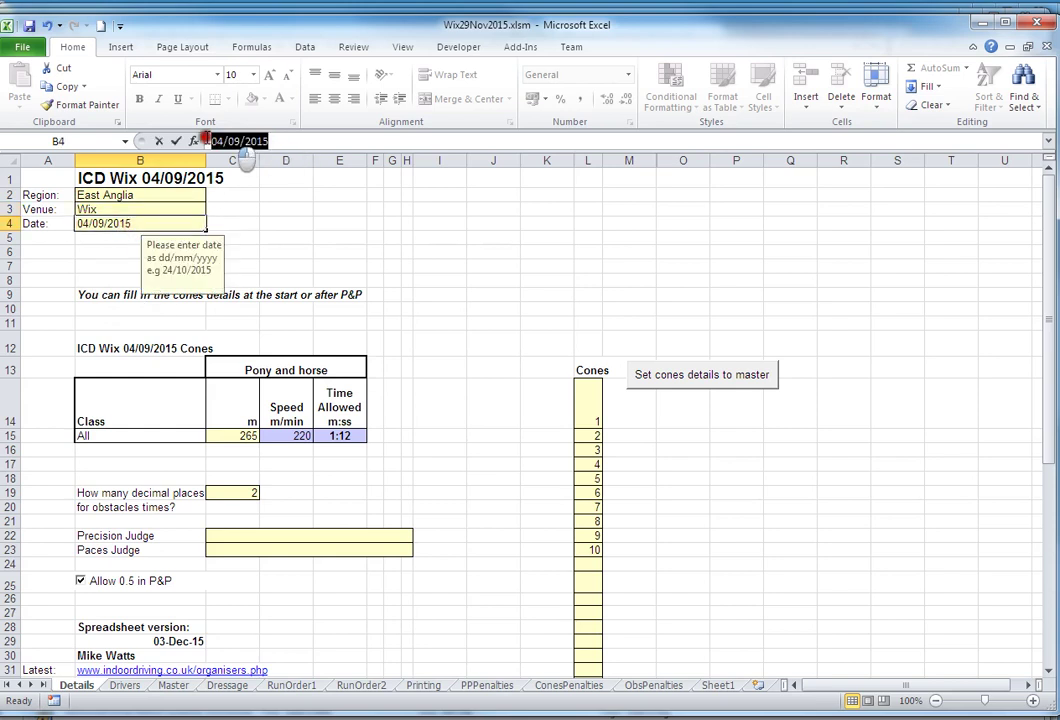
text(2)
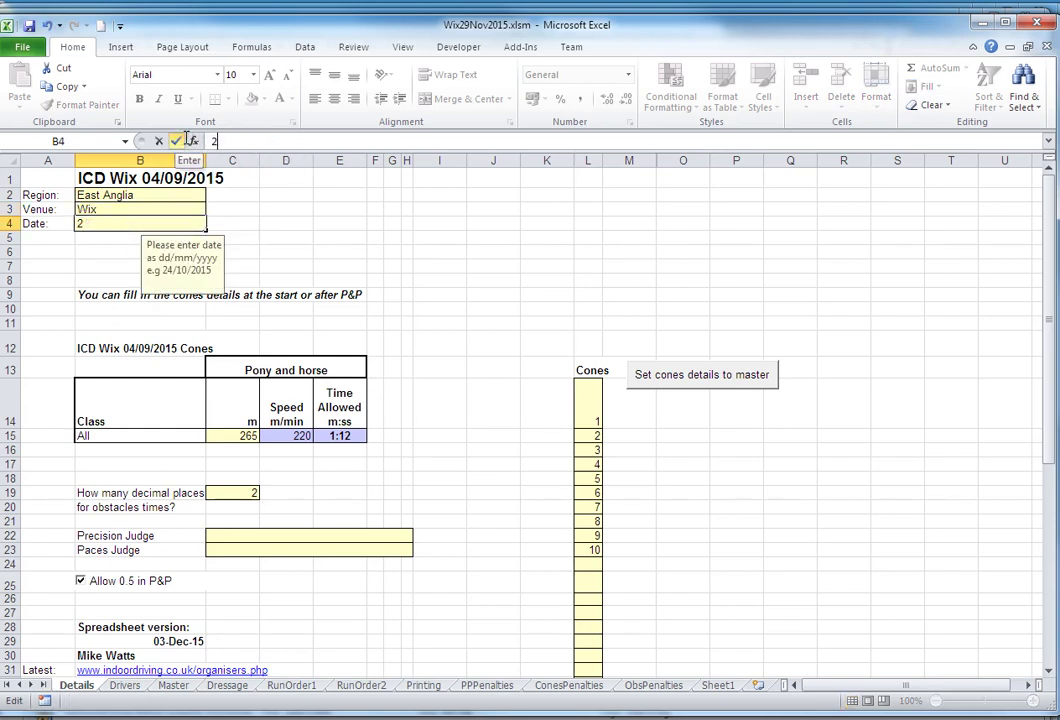
text(9/nov/201)
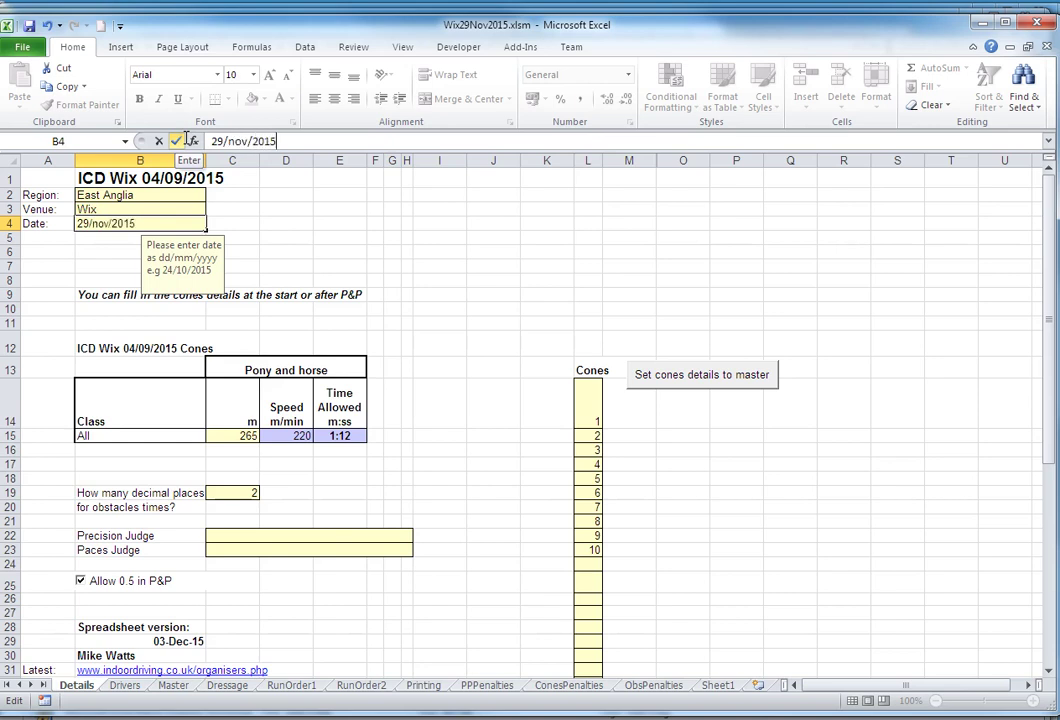
text(5)
click(275, 193)
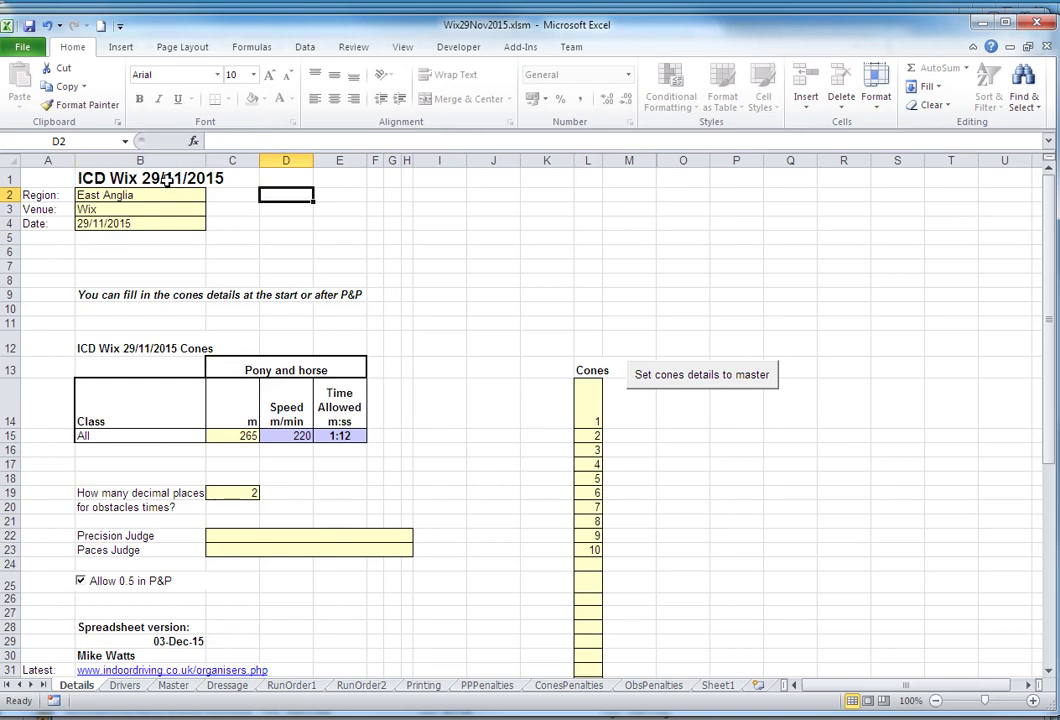
- Enter the Precision and Paces Judge names, then copy the 265 m course length
click(238, 536)
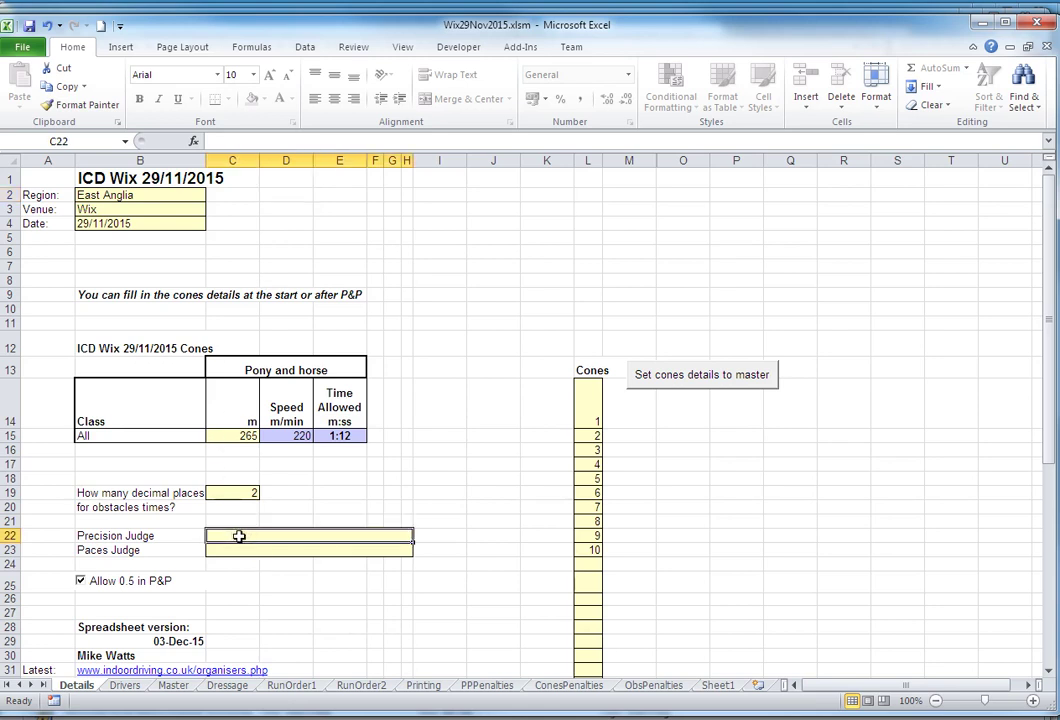
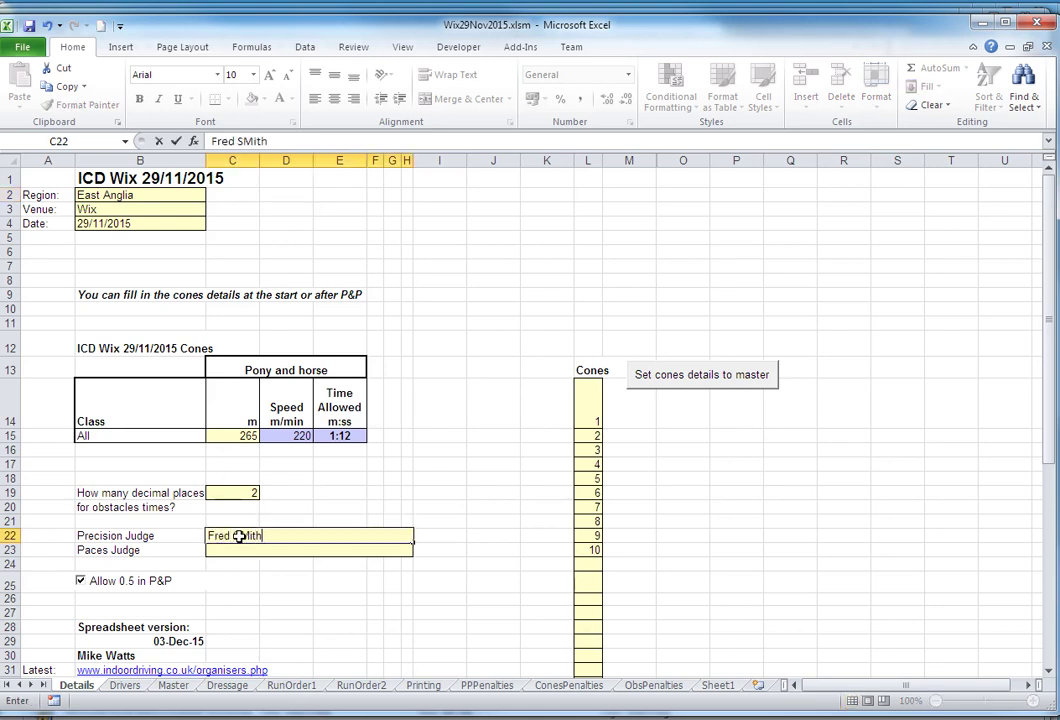
key(Tab)
click(248, 554)
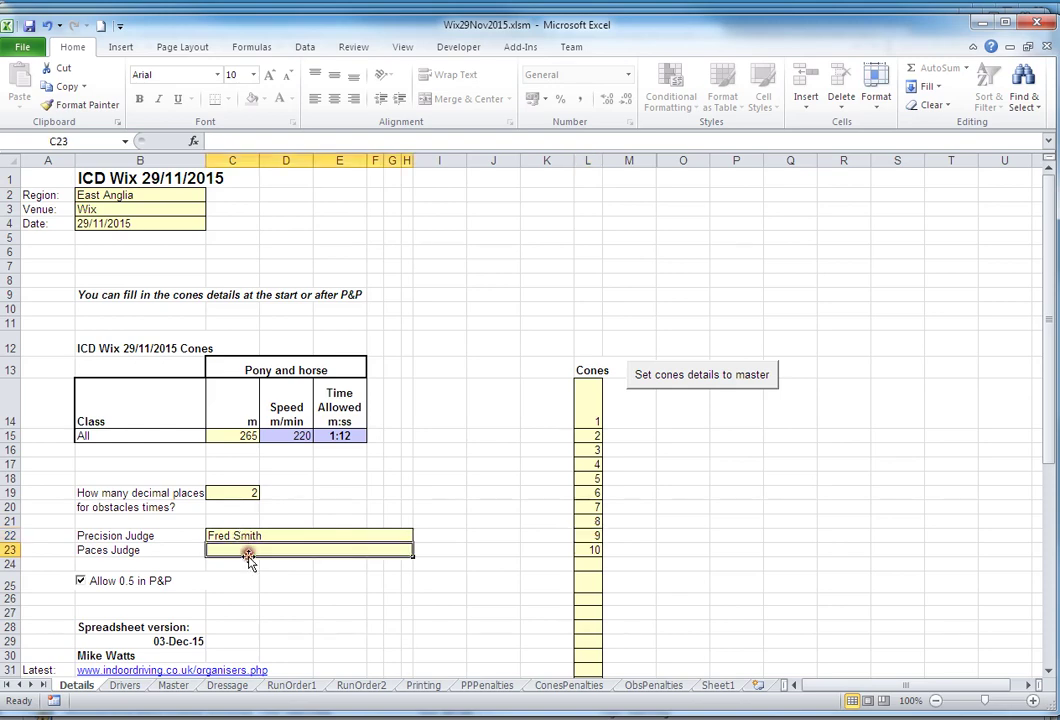
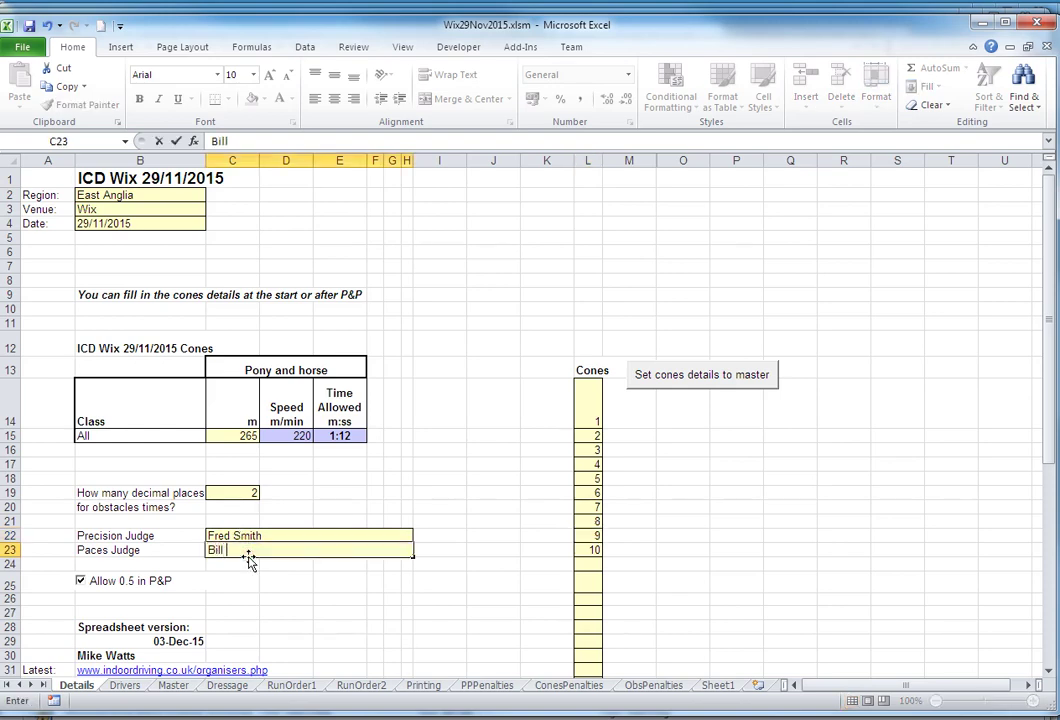
click(391, 493)
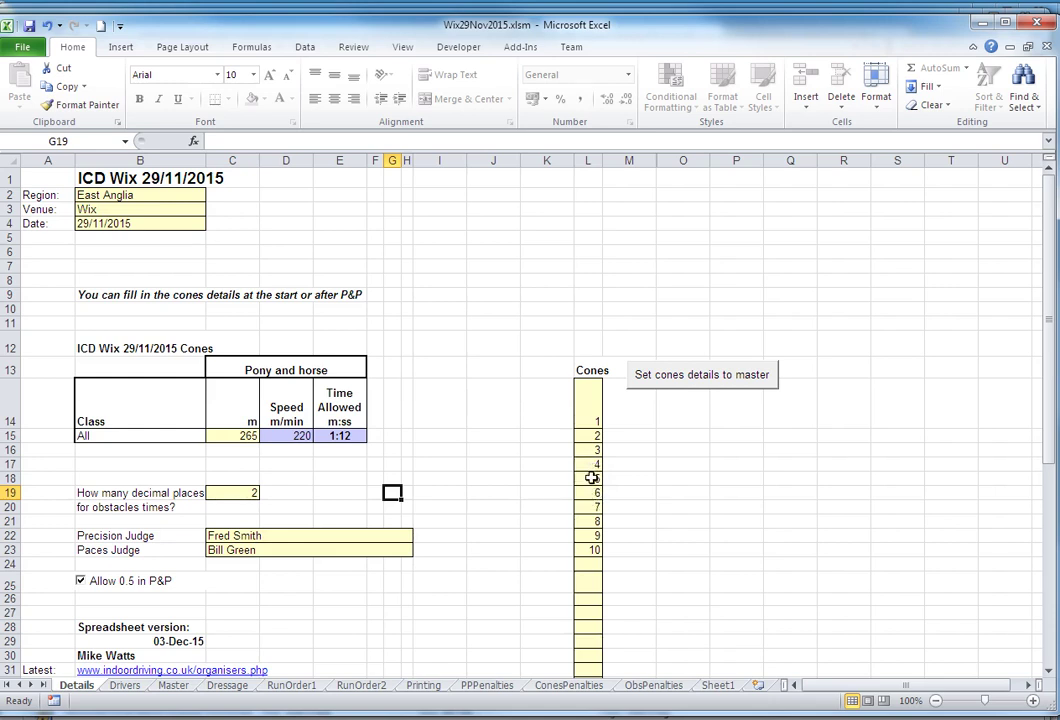
click(247, 435)
key(ctrl+c)
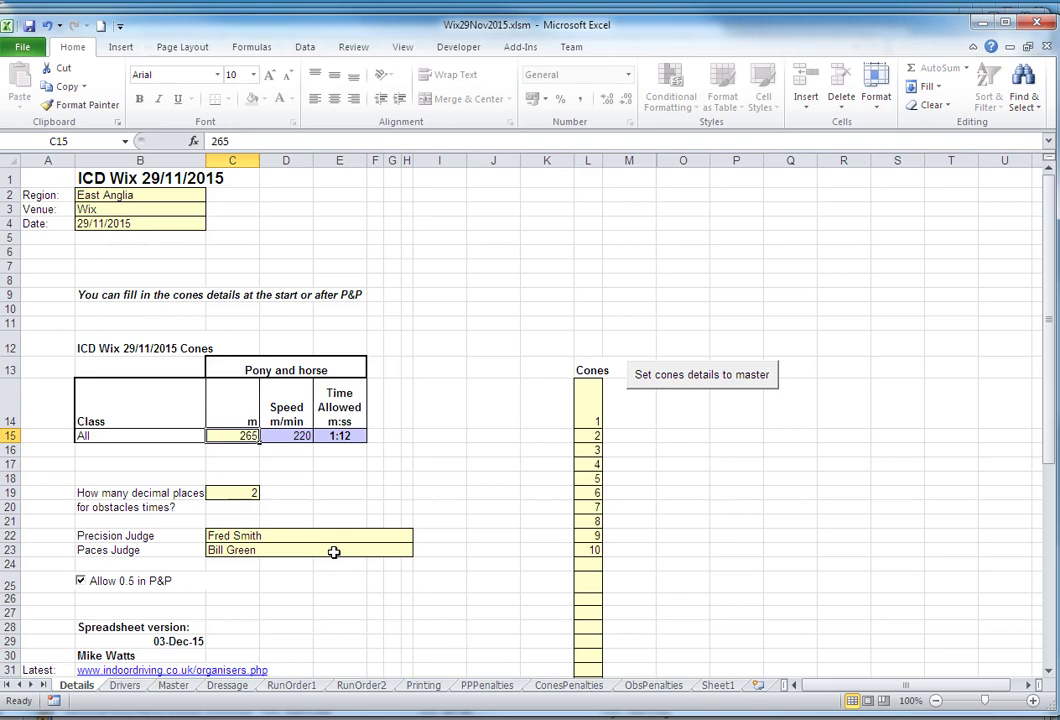
- Go to the Drivers sheet and view the first driver's Class list
click(125, 686)
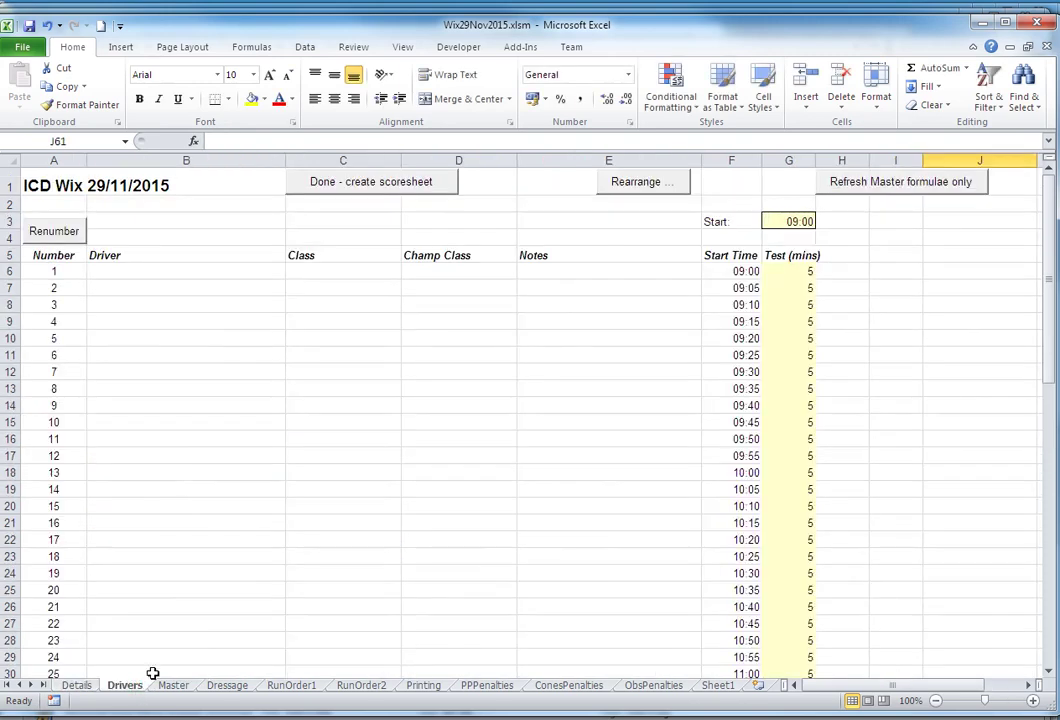
click(136, 273)
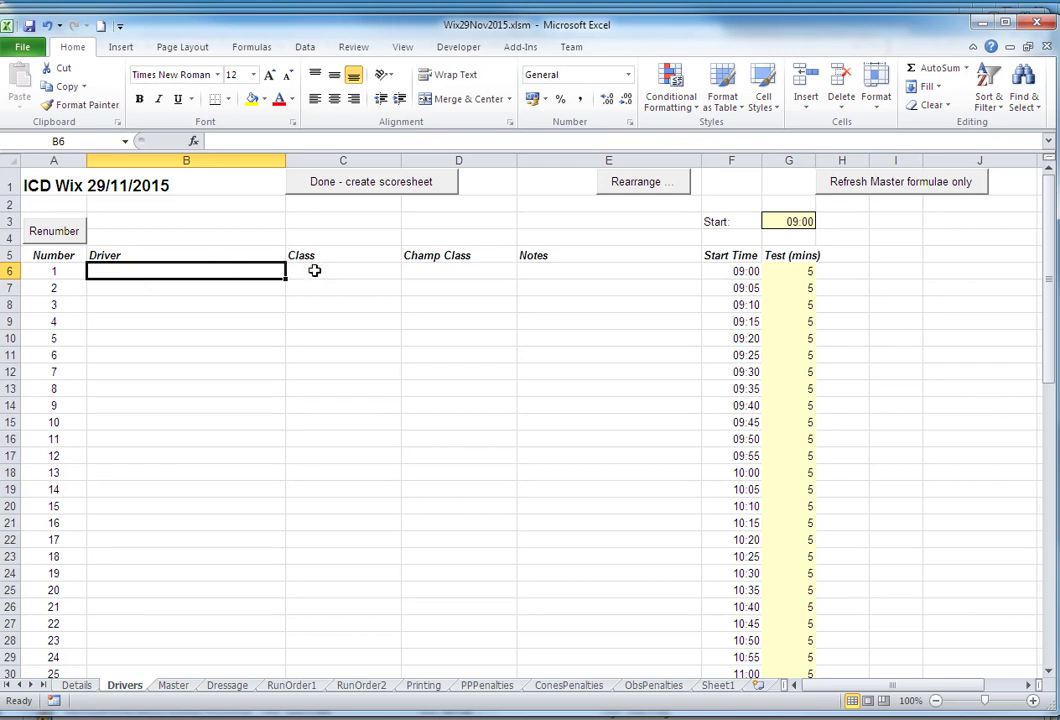
click(314, 270)
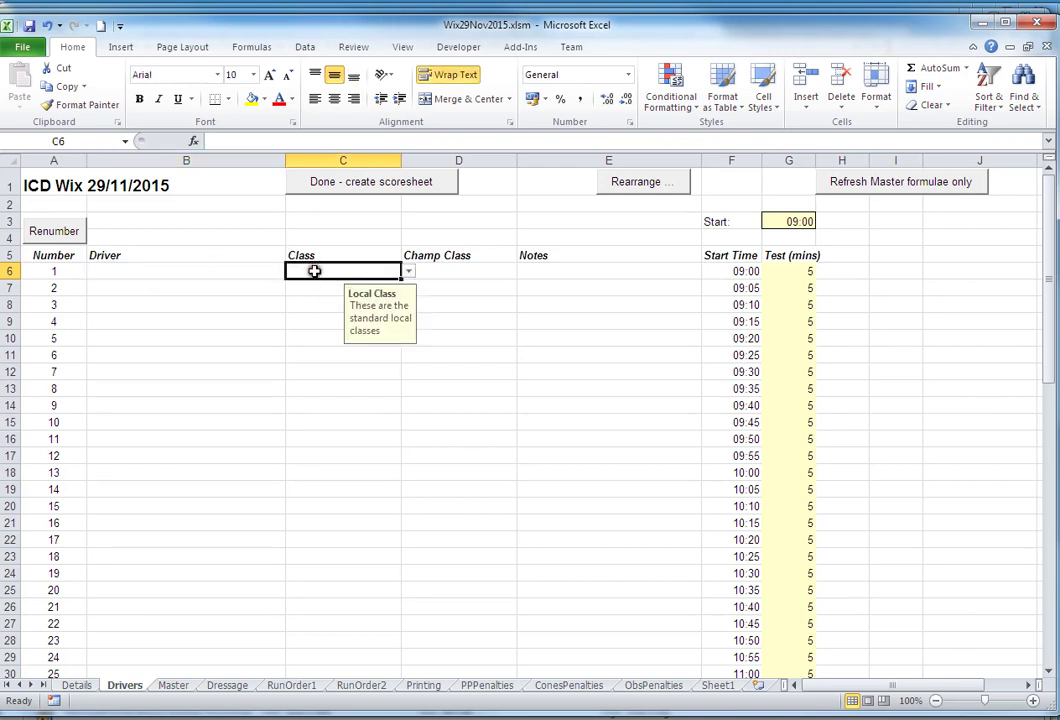
click(408, 271)
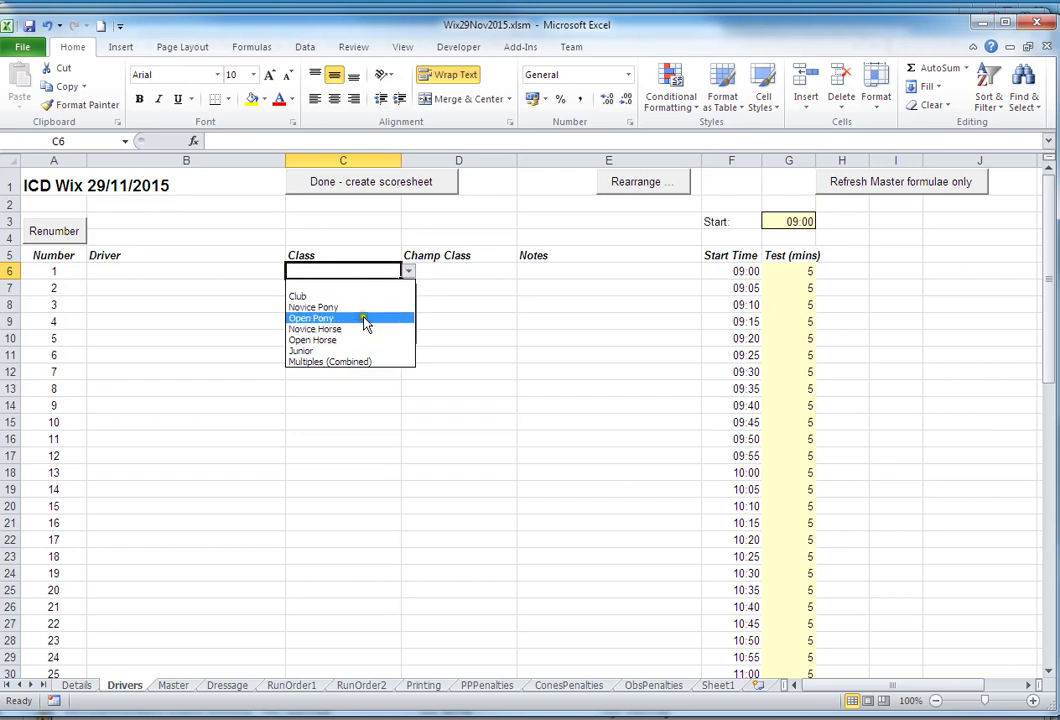
click(441, 275)
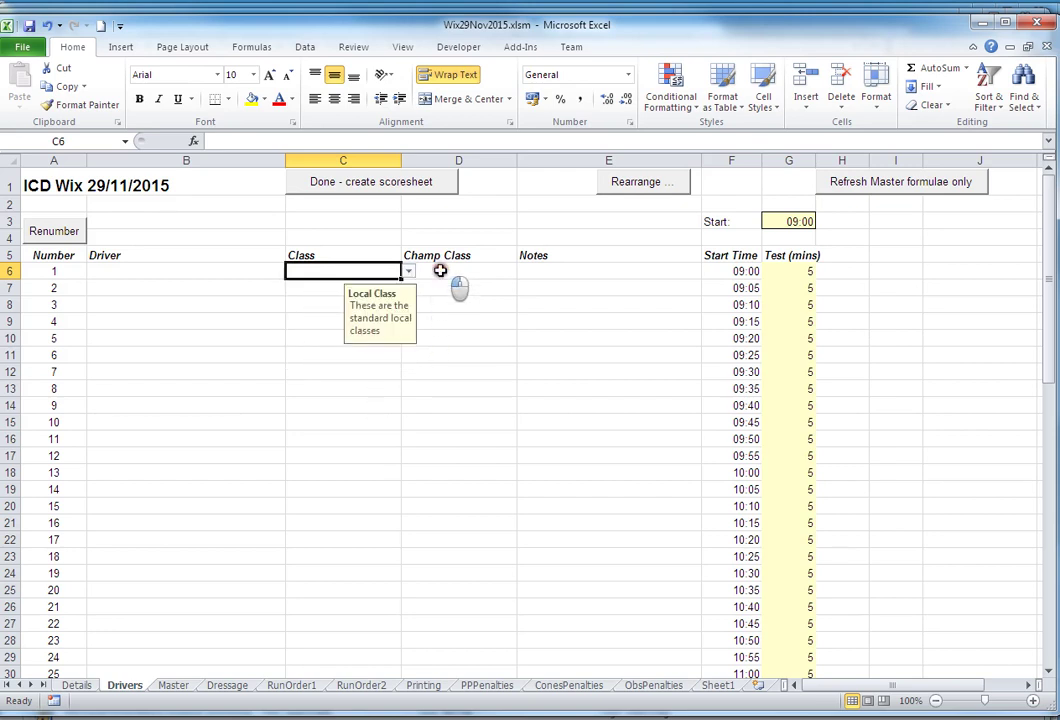
- View the first driver's Champ Class list, then lower the Excel window
click(502, 268)
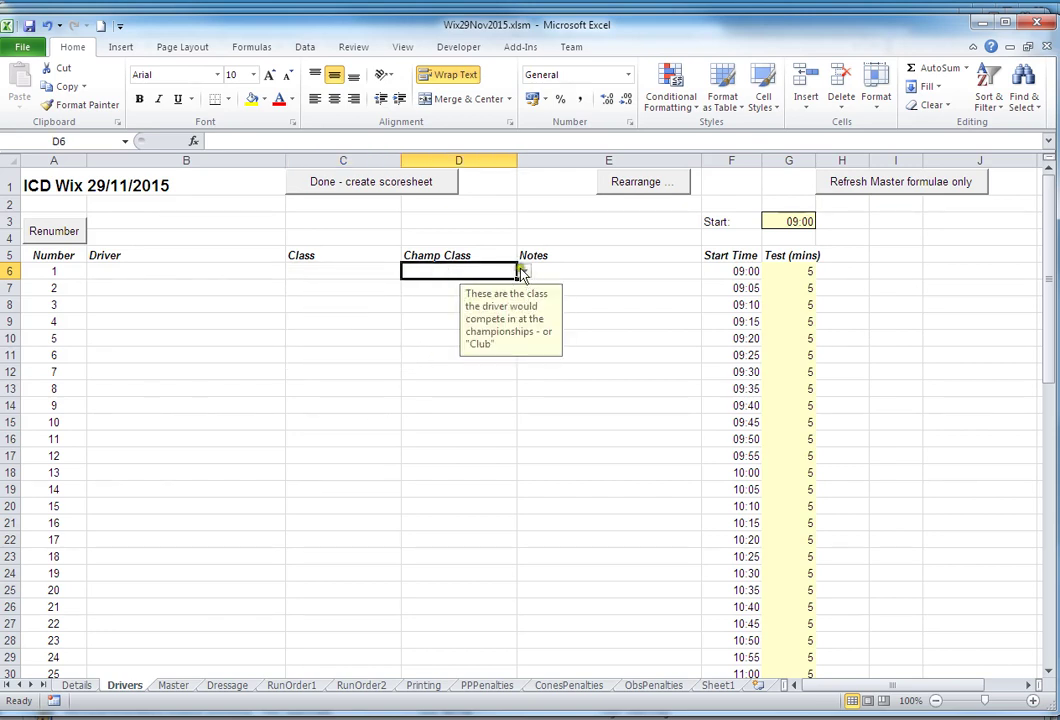
click(524, 272)
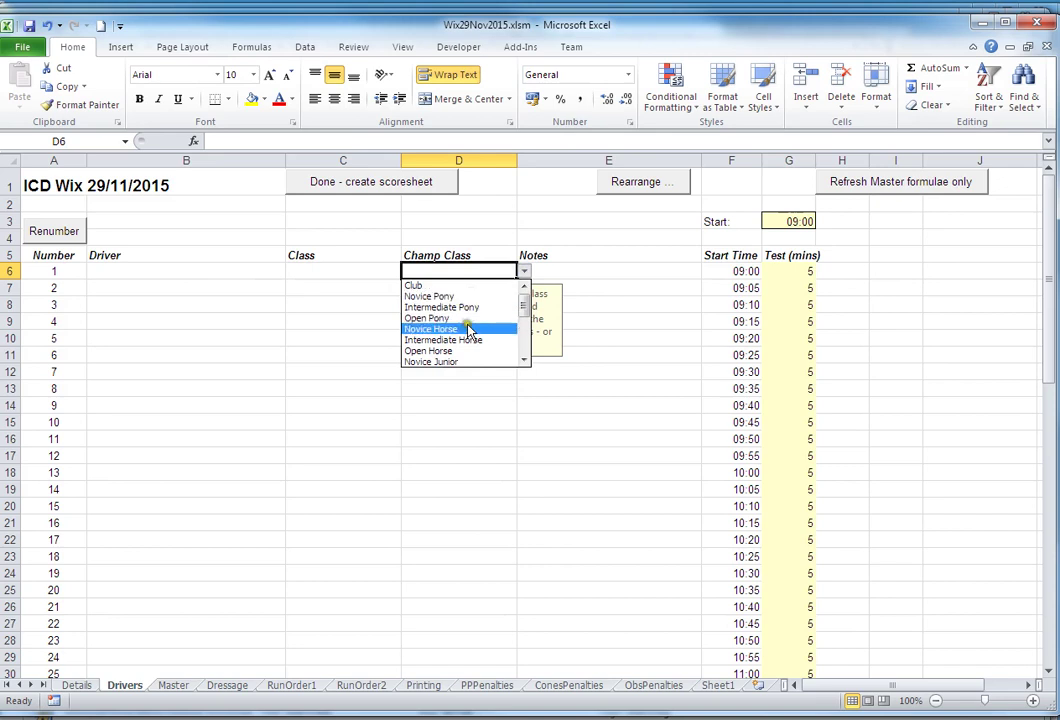
drag(525, 314, 549, 371)
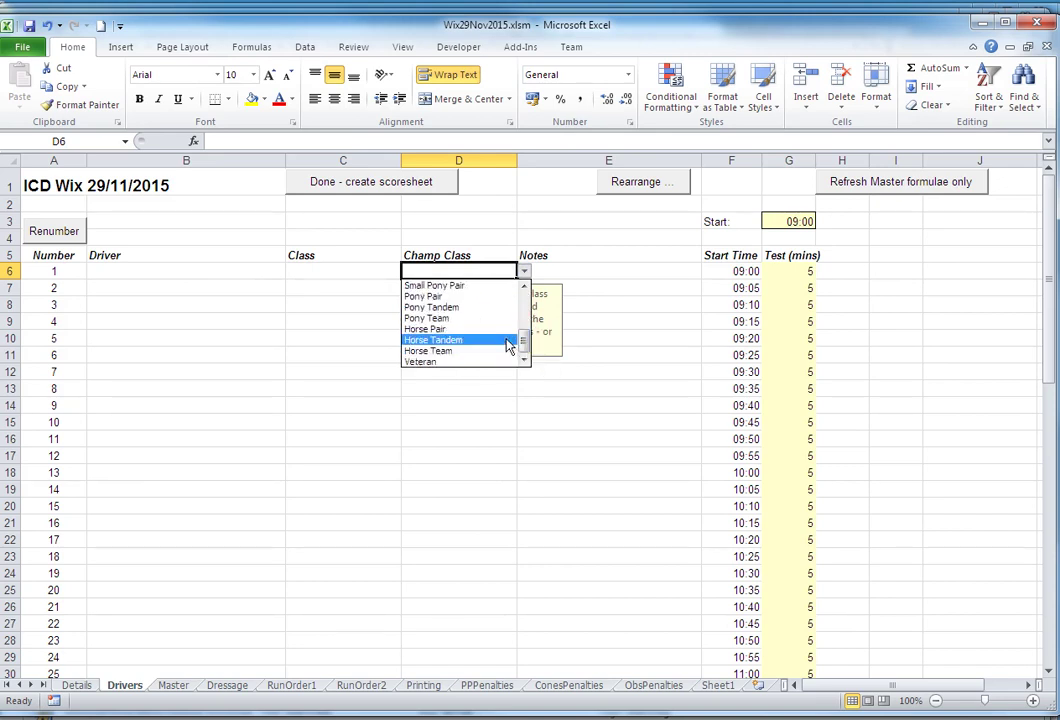
click(660, 338)
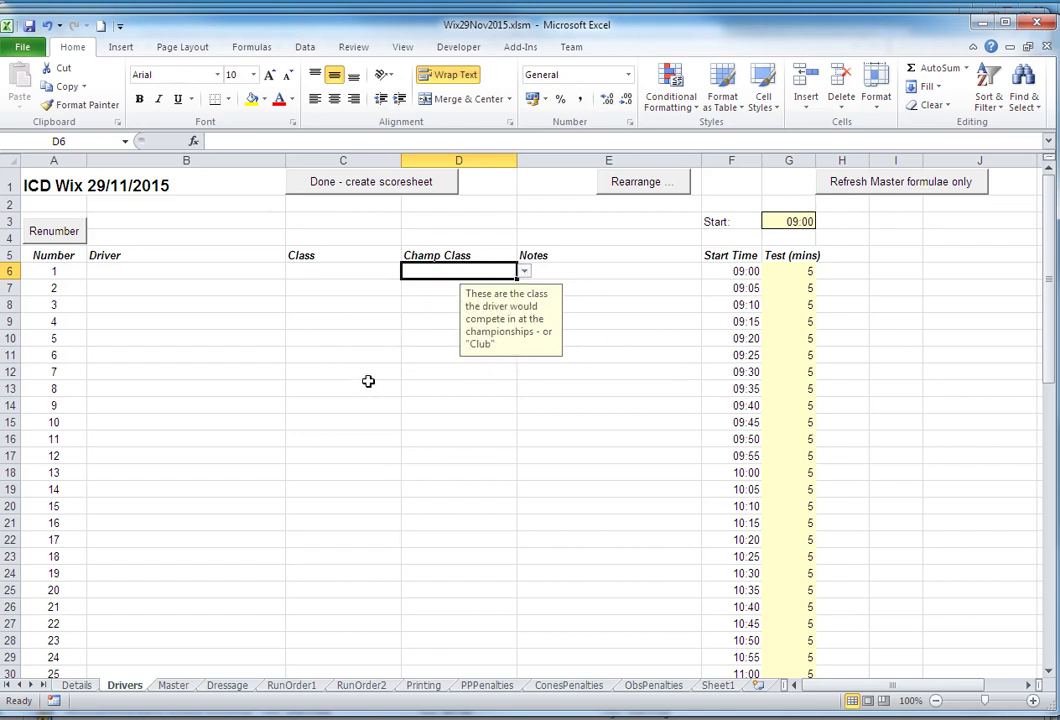
click(663, 46)
drag(663, 46, 655, 17)
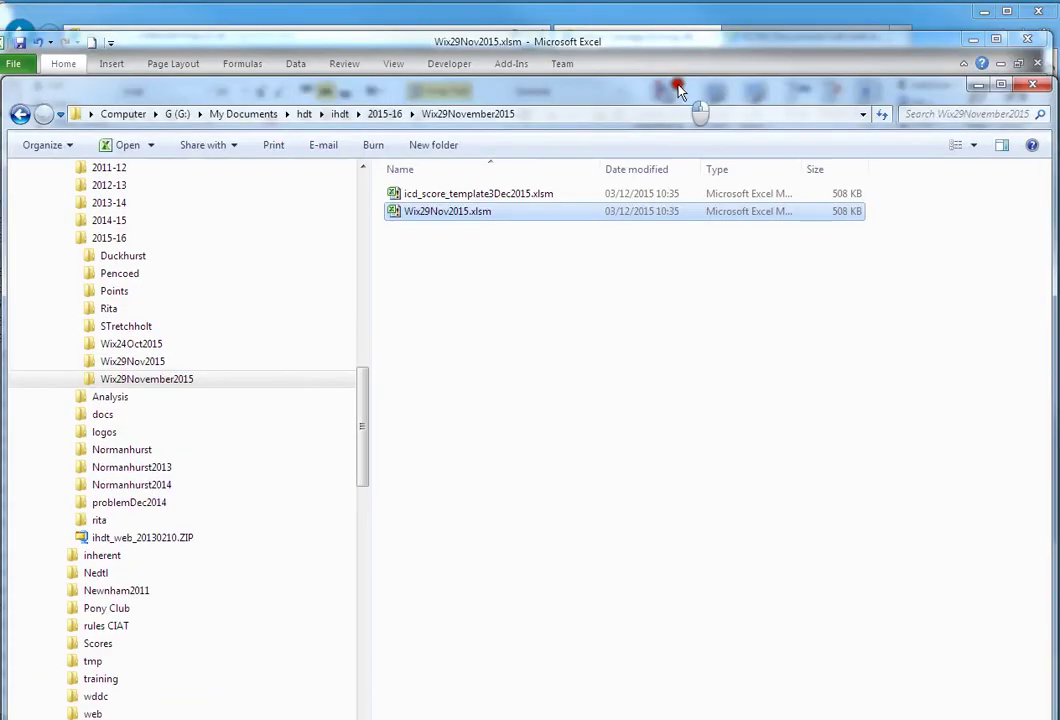
- In the browser, open the online entries for the 29/Nov/15 Wix event
key(alt+Tab)
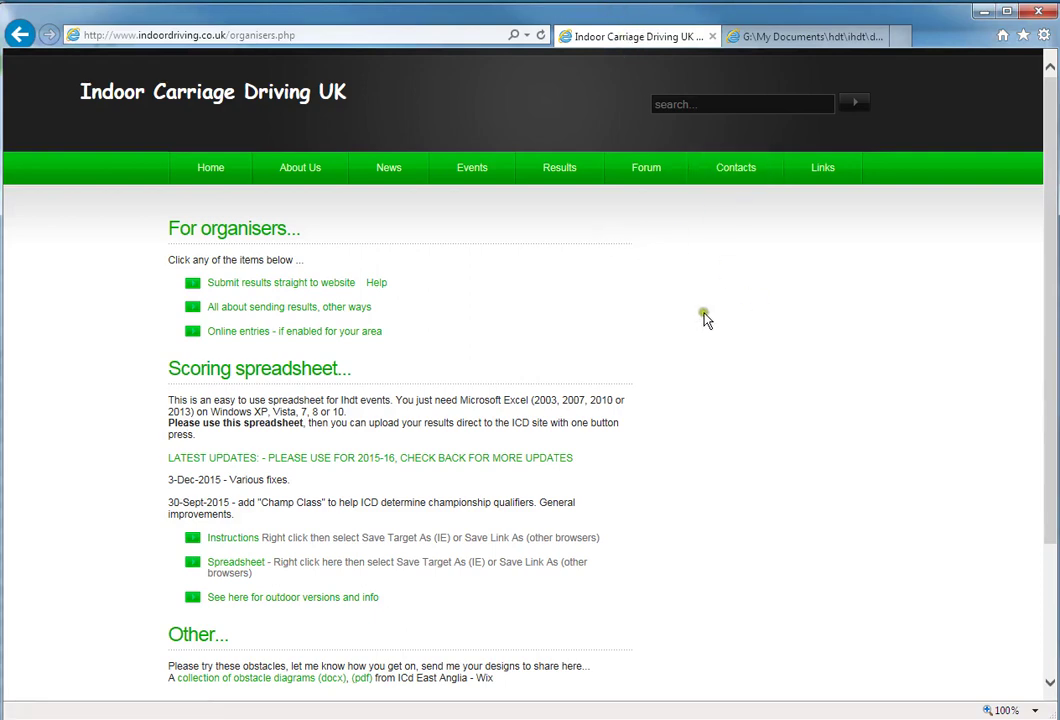
click(244, 335)
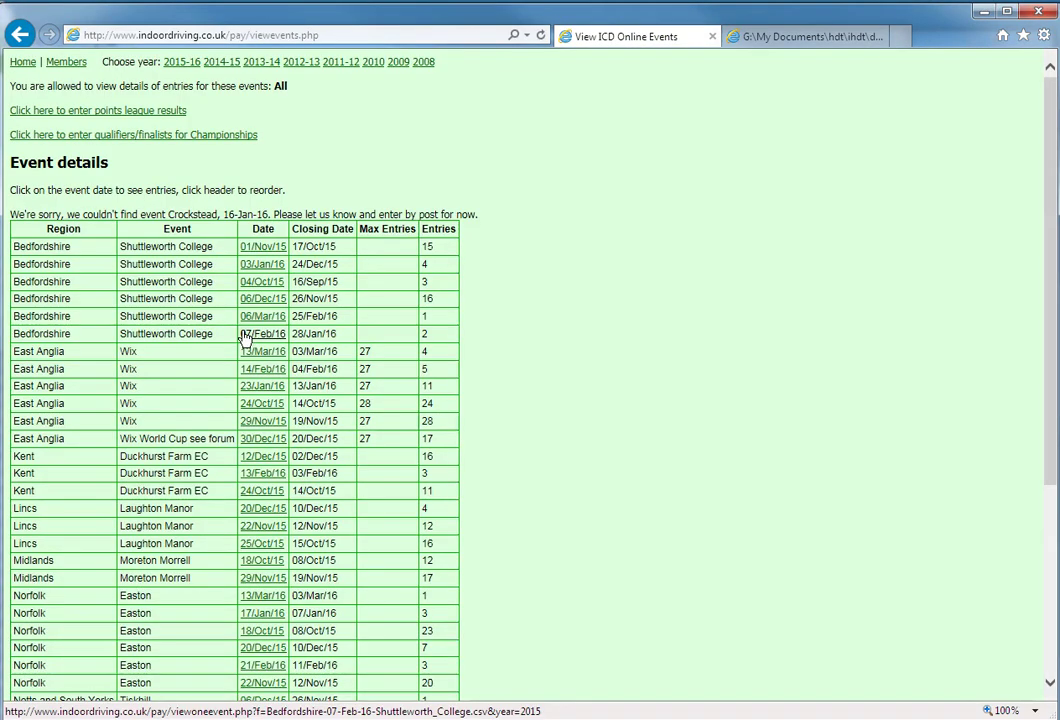
scroll(610, 315, down, 3)
scroll(632, 334, up, 3)
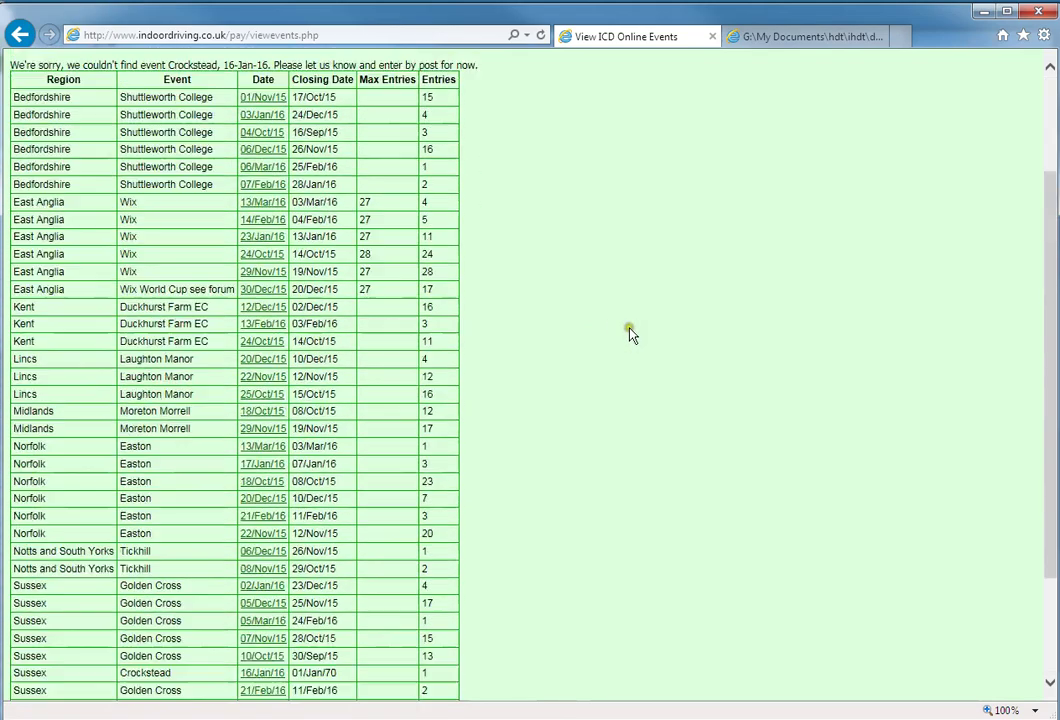
click(615, 342)
click(605, 397)
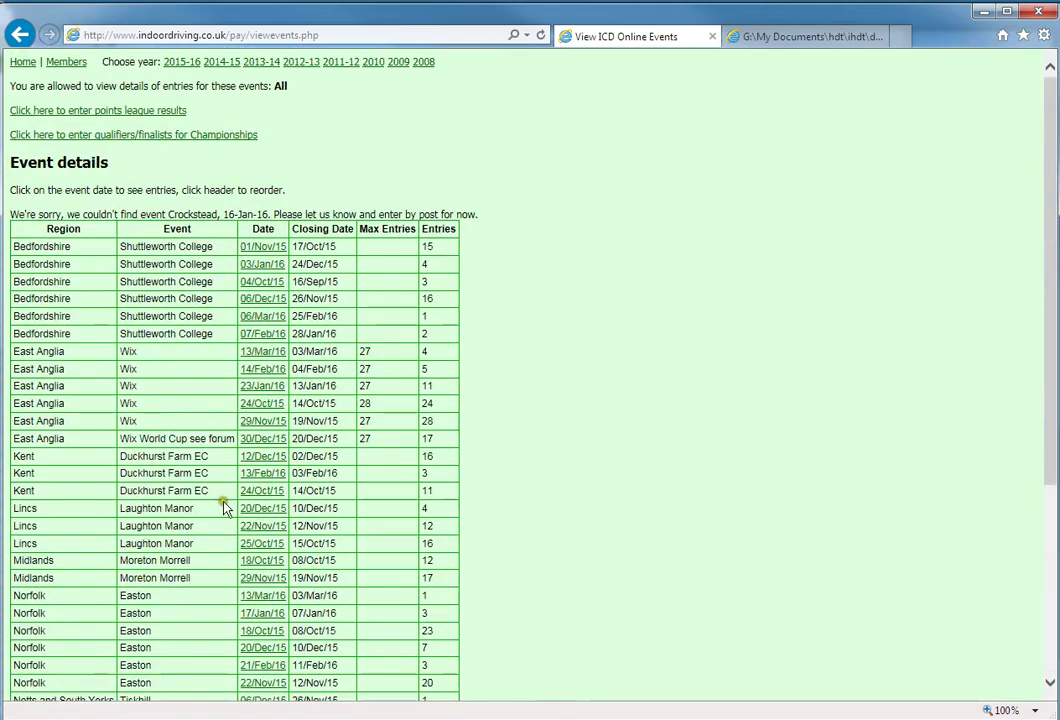
click(263, 424)
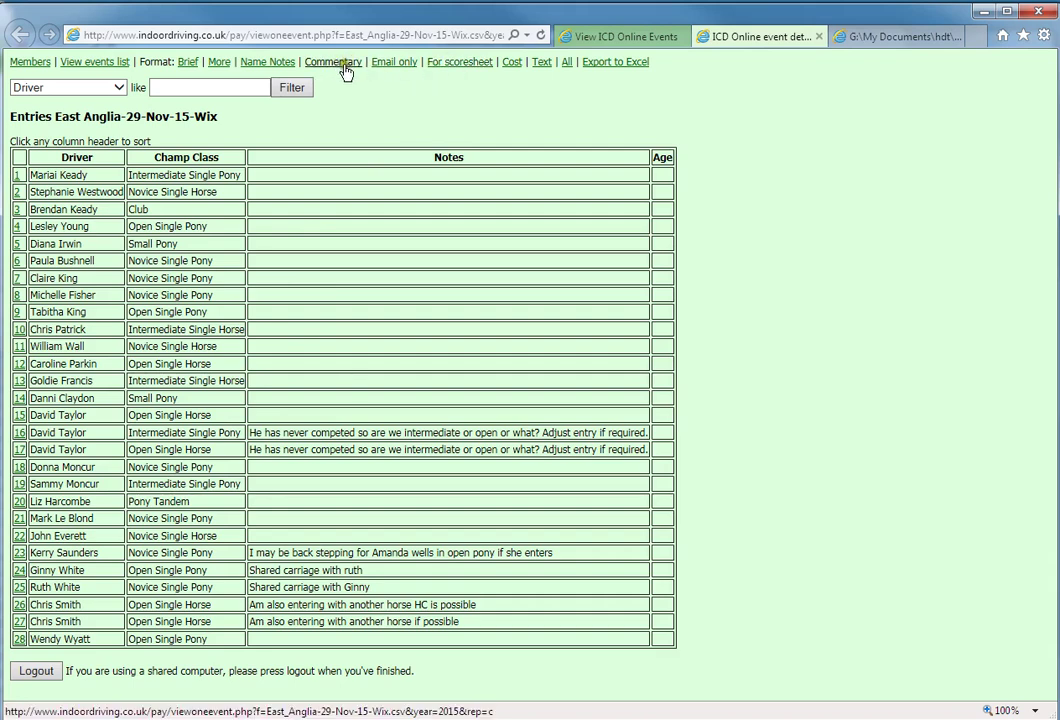
- Show the entries in scoresheet format sorted by Local class and copy the table
click(460, 64)
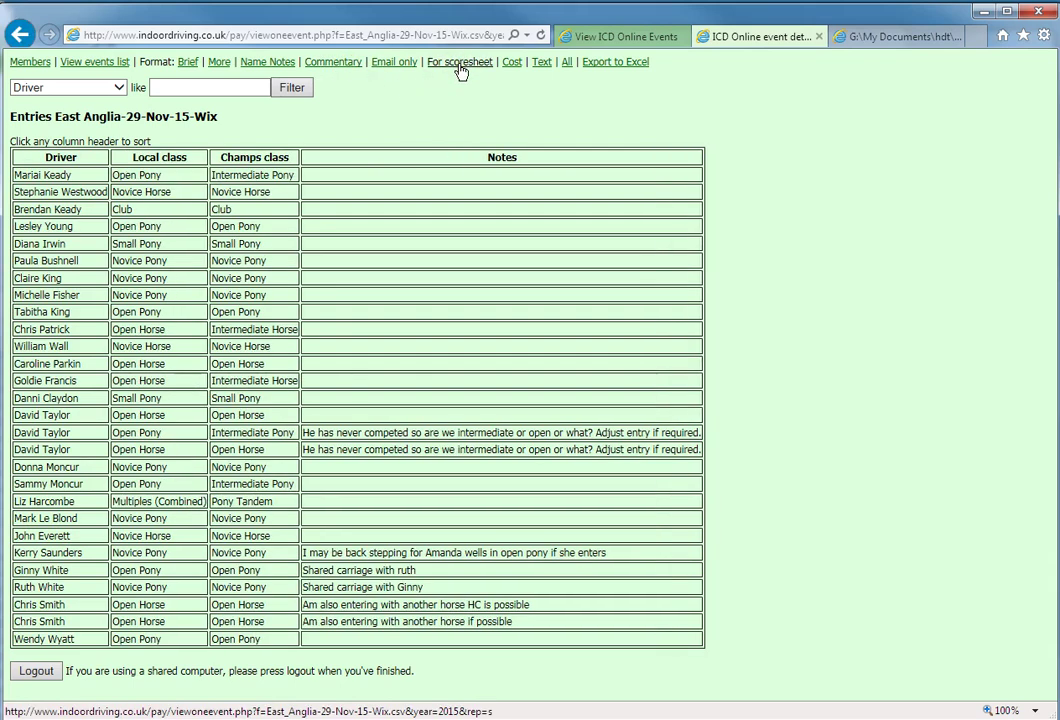
click(161, 157)
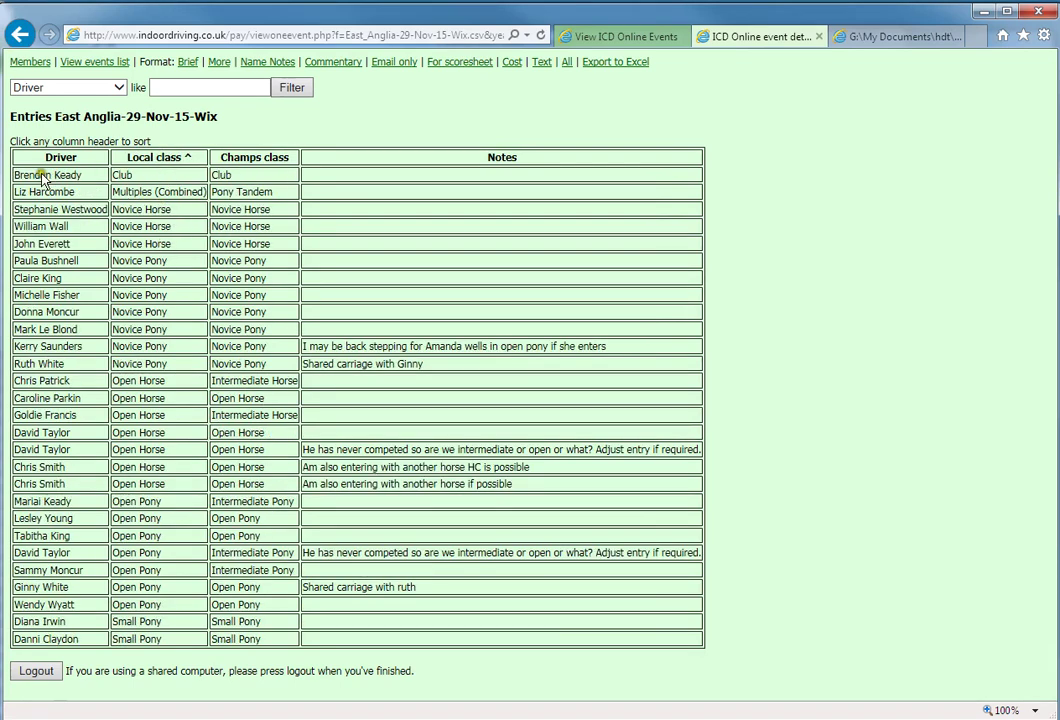
drag(42, 178, 423, 637)
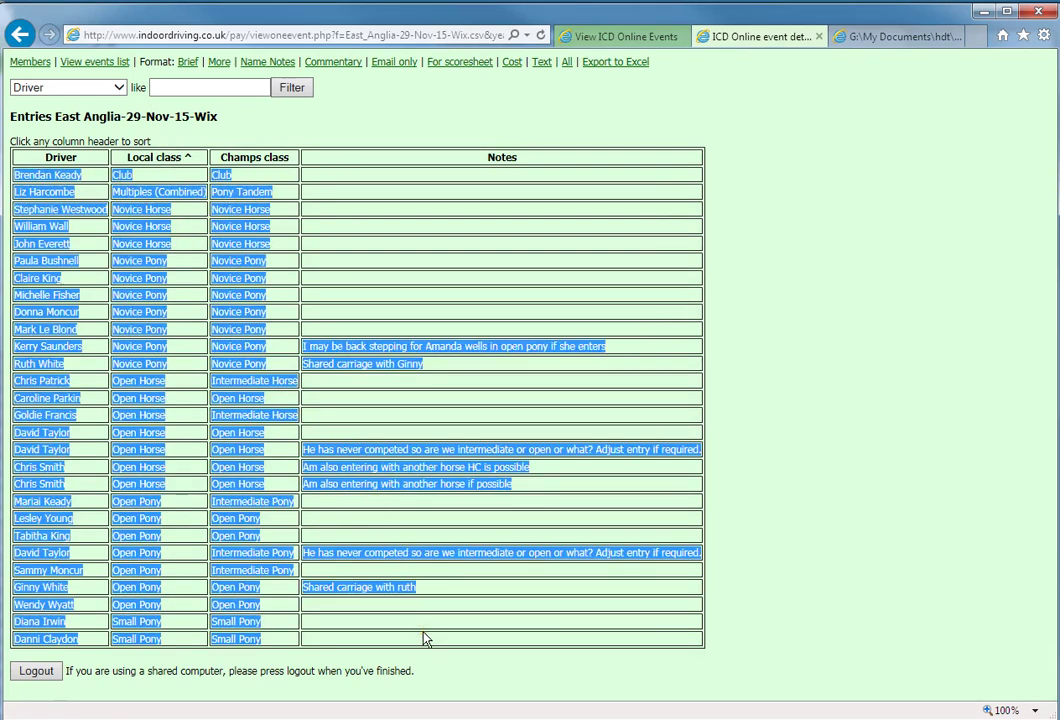
right_click(258, 501)
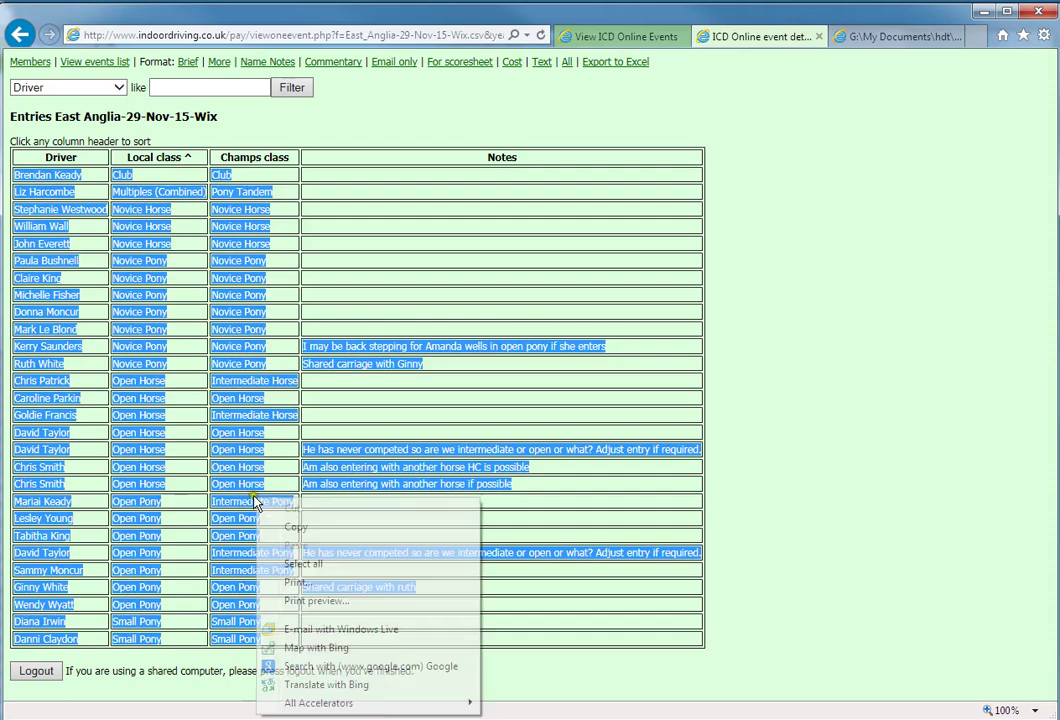
click(296, 527)
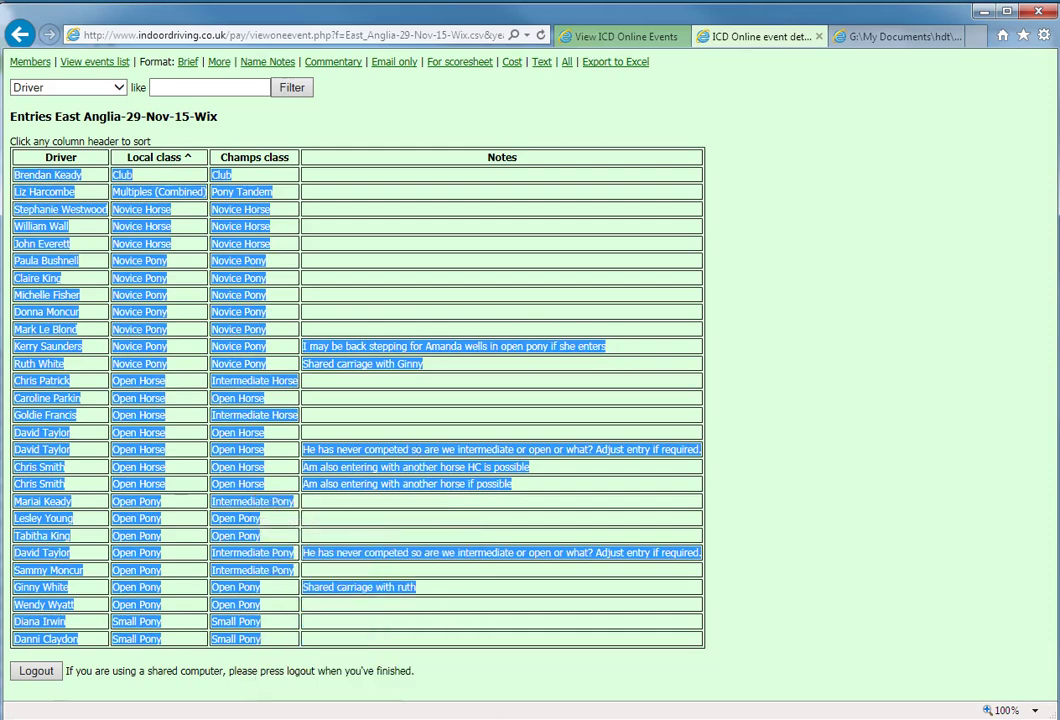
key(alt+Tab)
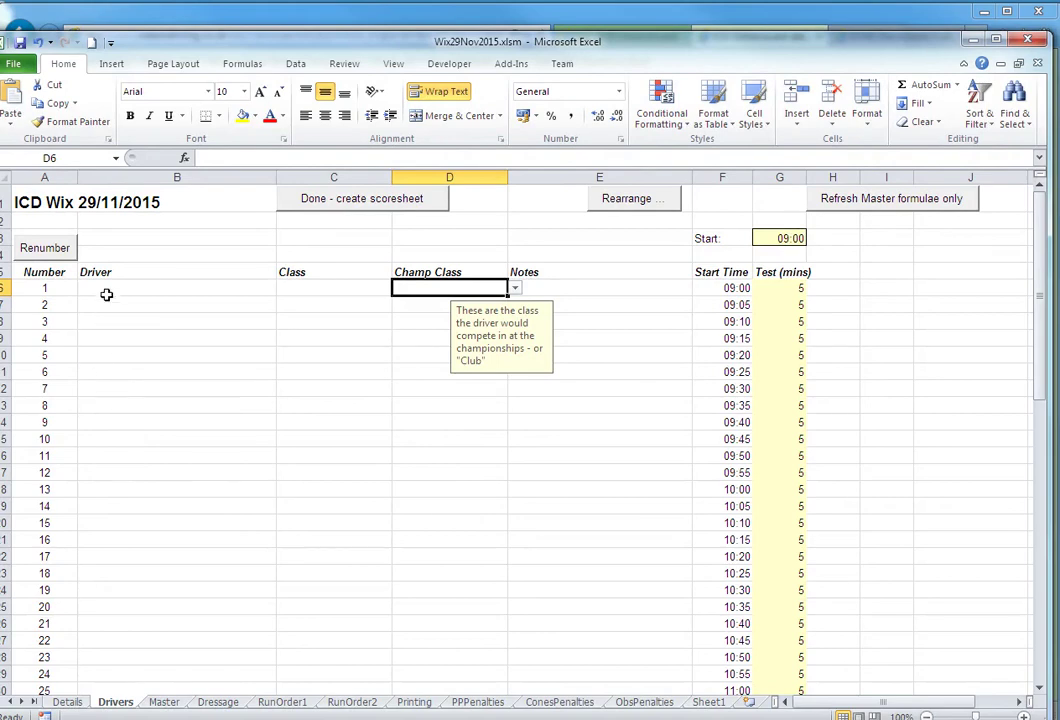
- Paste the copied entries into the Drivers list at B6, then pick the row-17 driver to rearrange
click(106, 290)
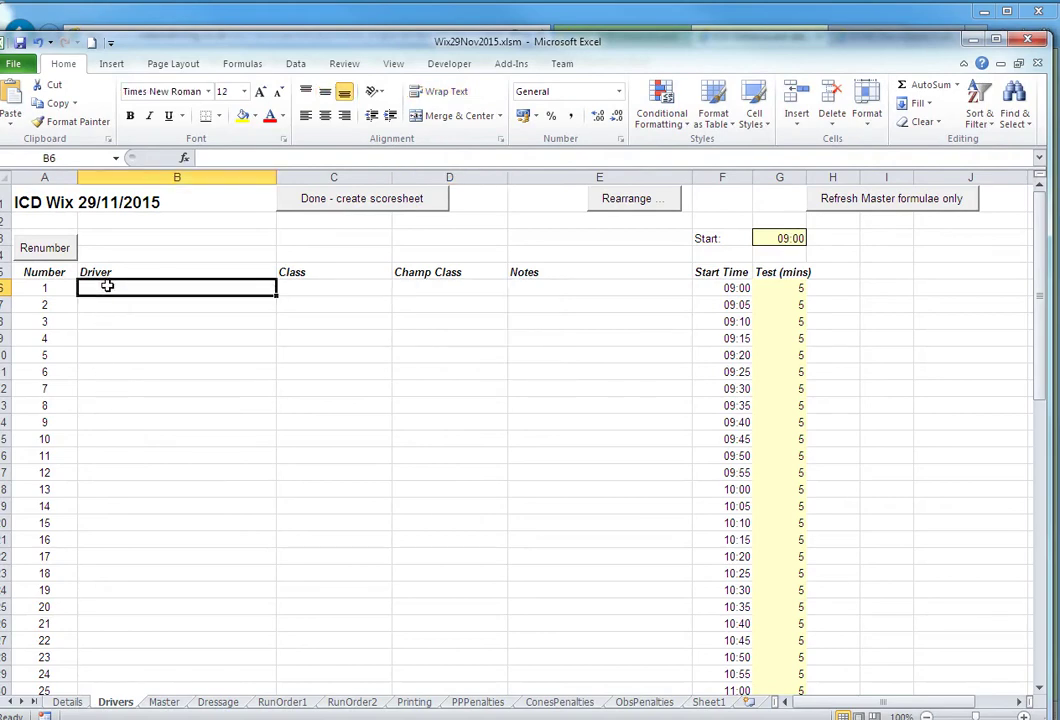
key(ctrl+v)
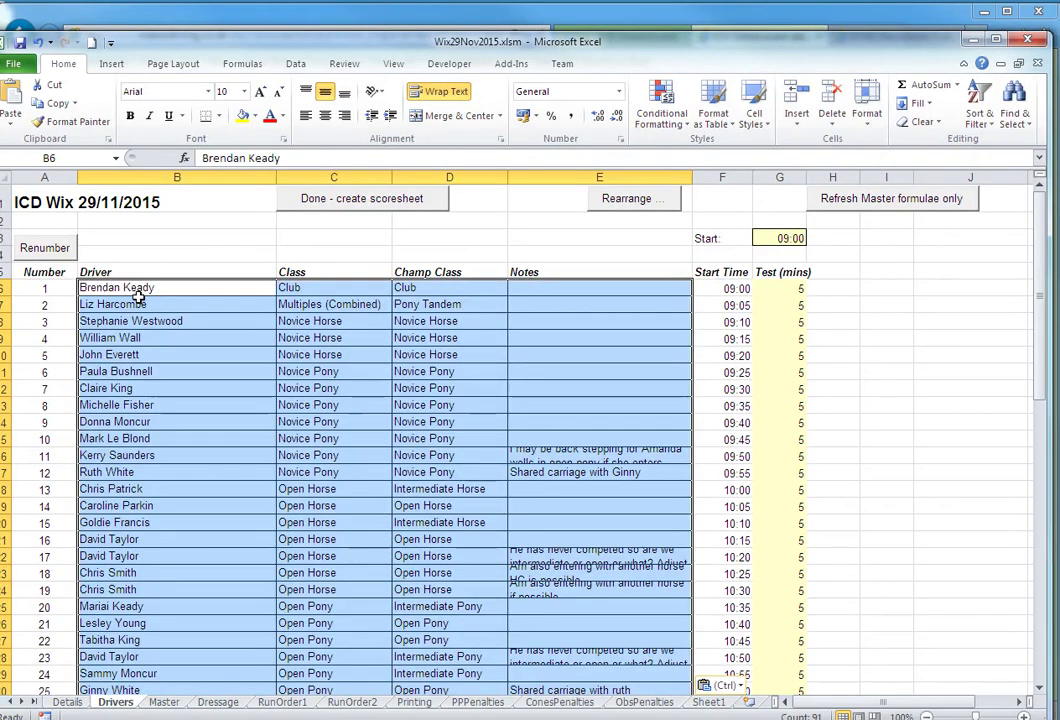
click(218, 397)
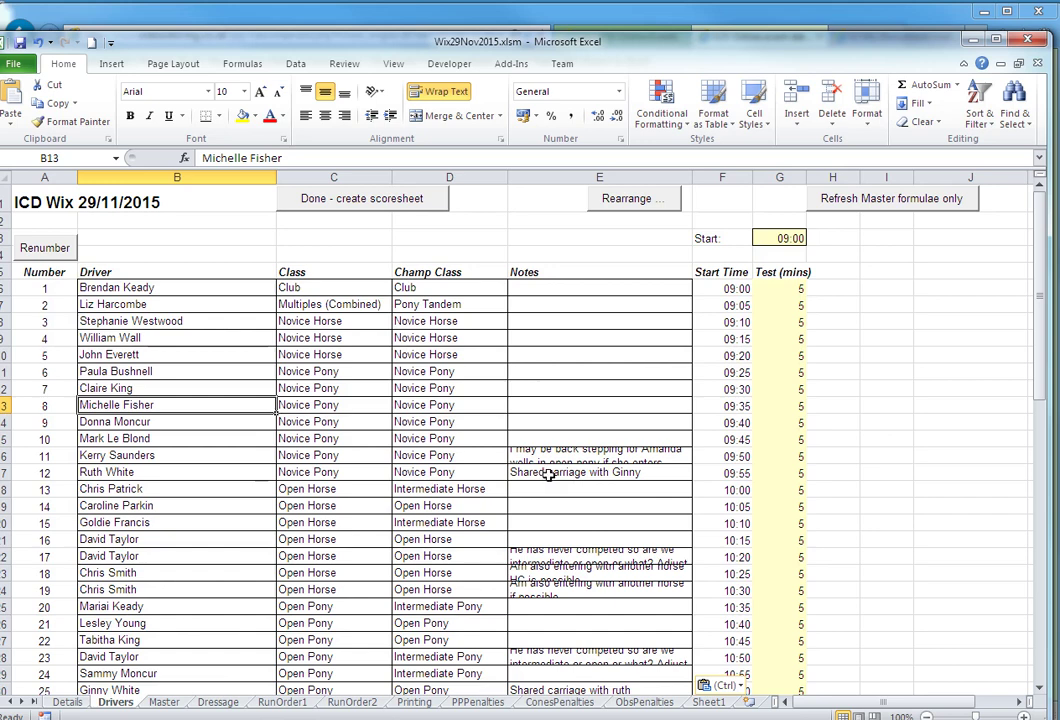
click(146, 474)
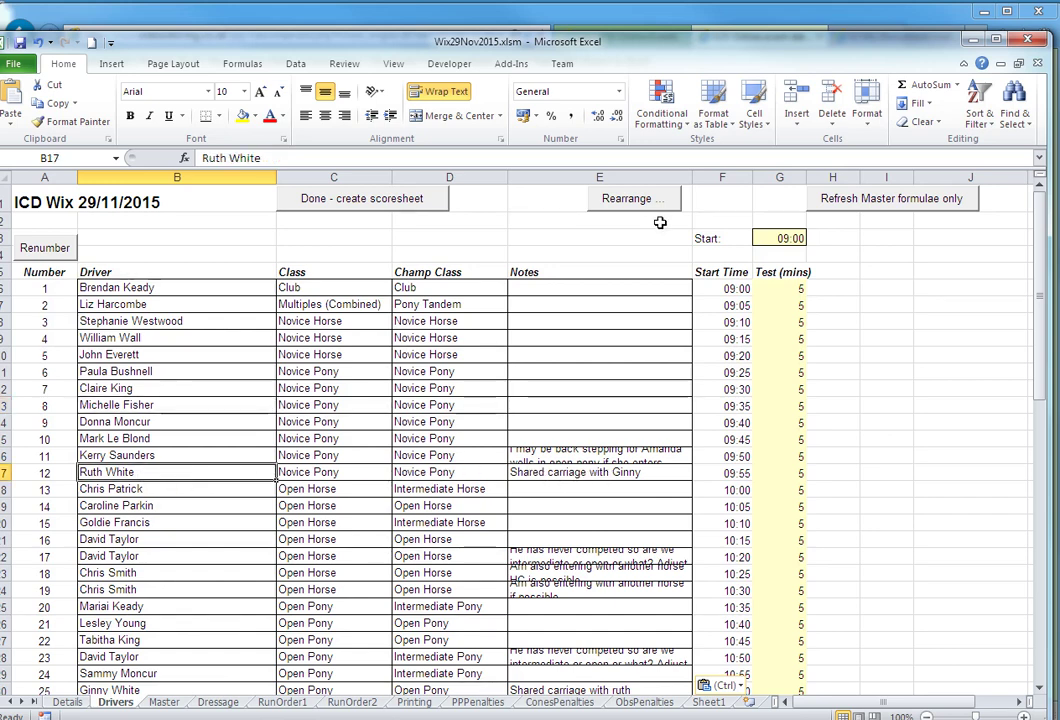
click(612, 198)
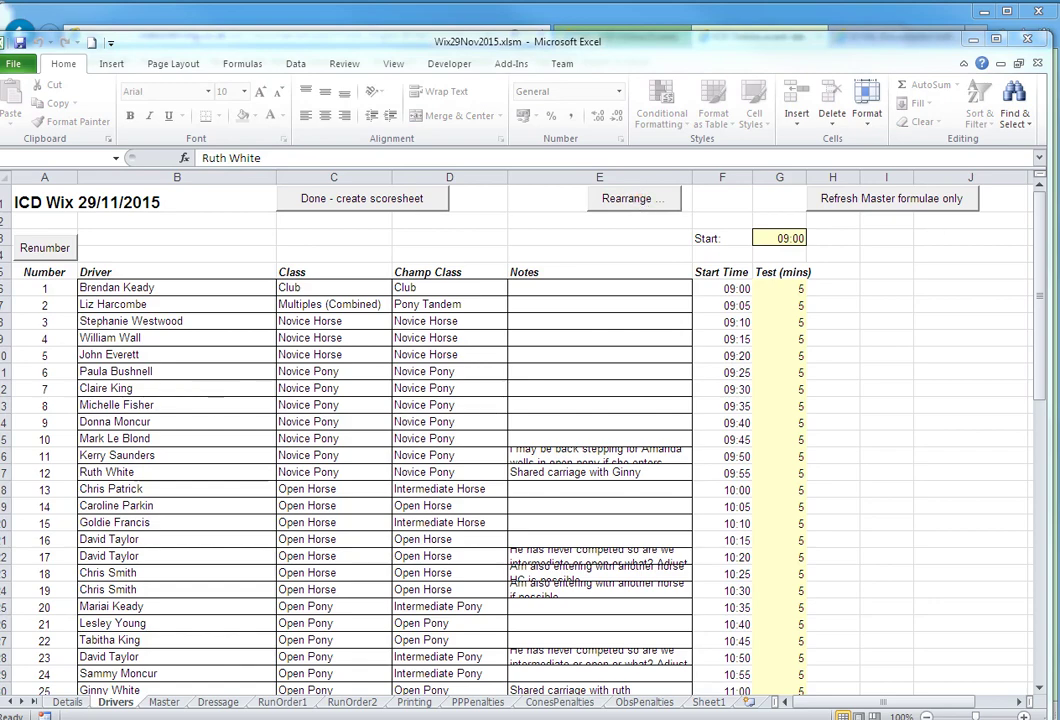
- Move the chosen driver to the top of the run order
drag(1059, 272, 544, 260)
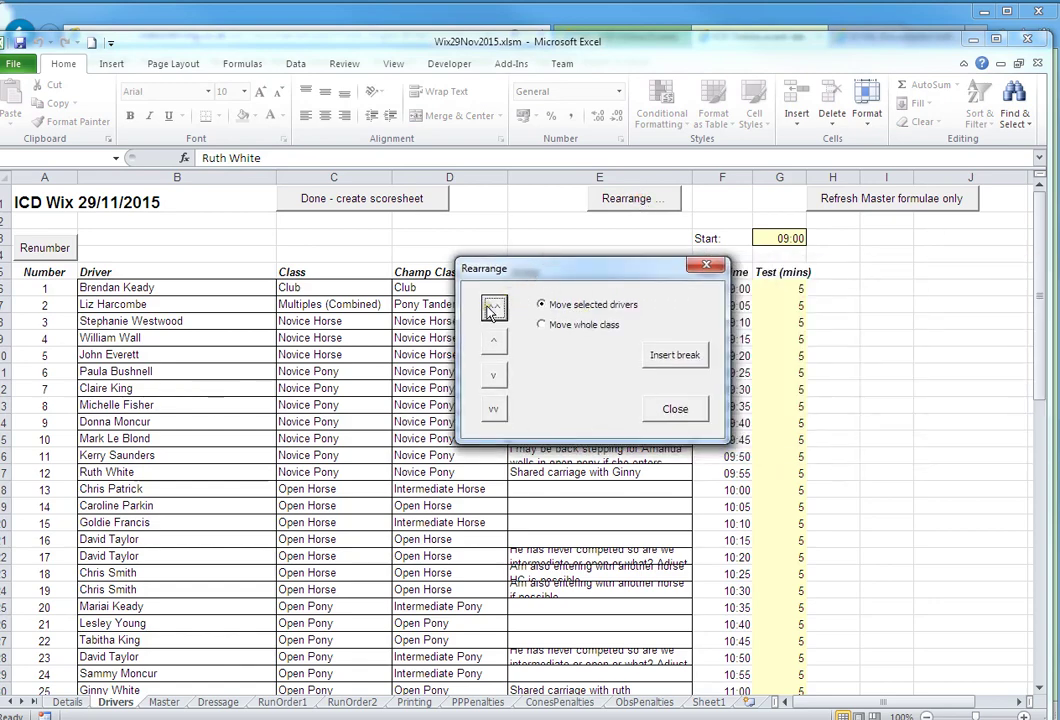
click(492, 308)
click(494, 343)
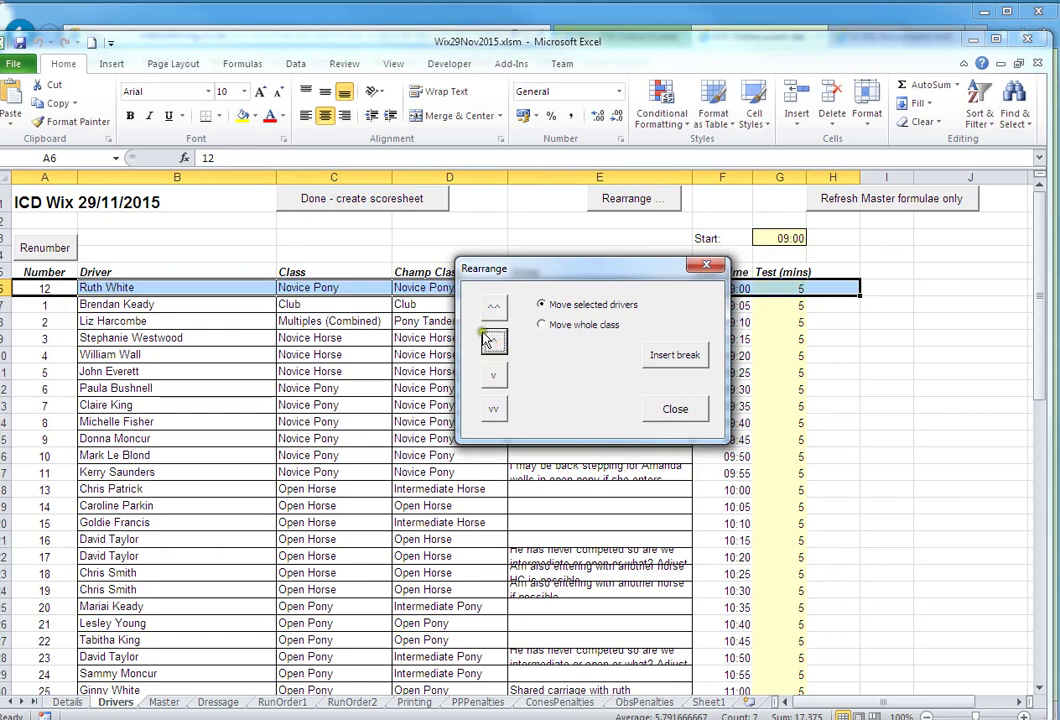
click(262, 572)
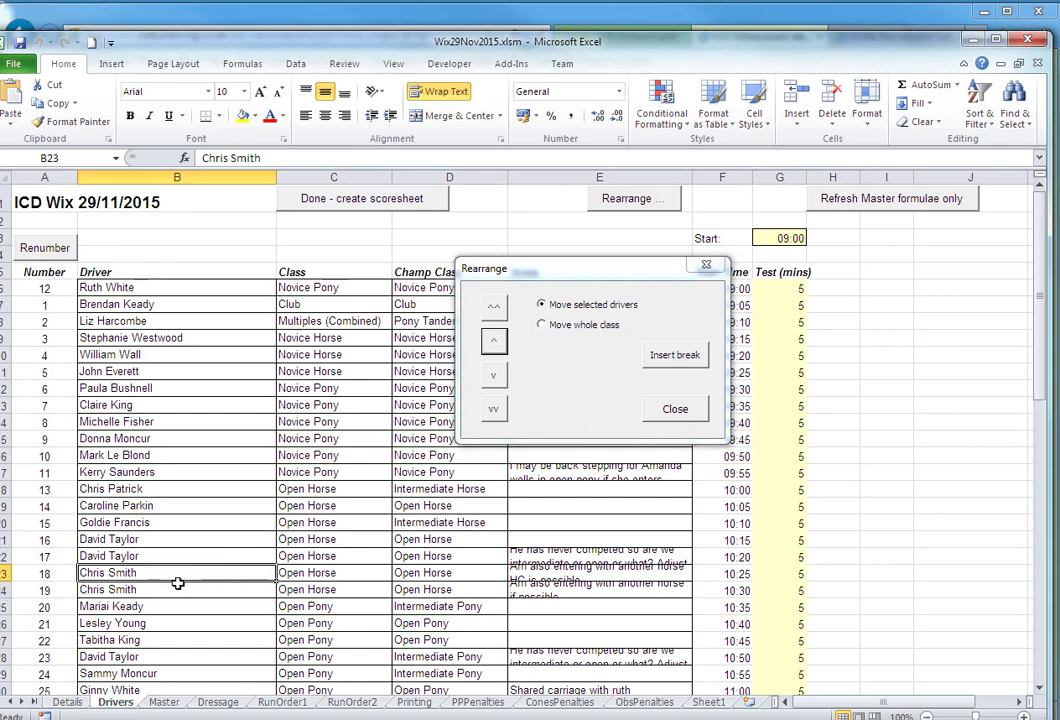
- Insert a 10-minute break before driver 15 and close the Rearrange dialog
click(143, 522)
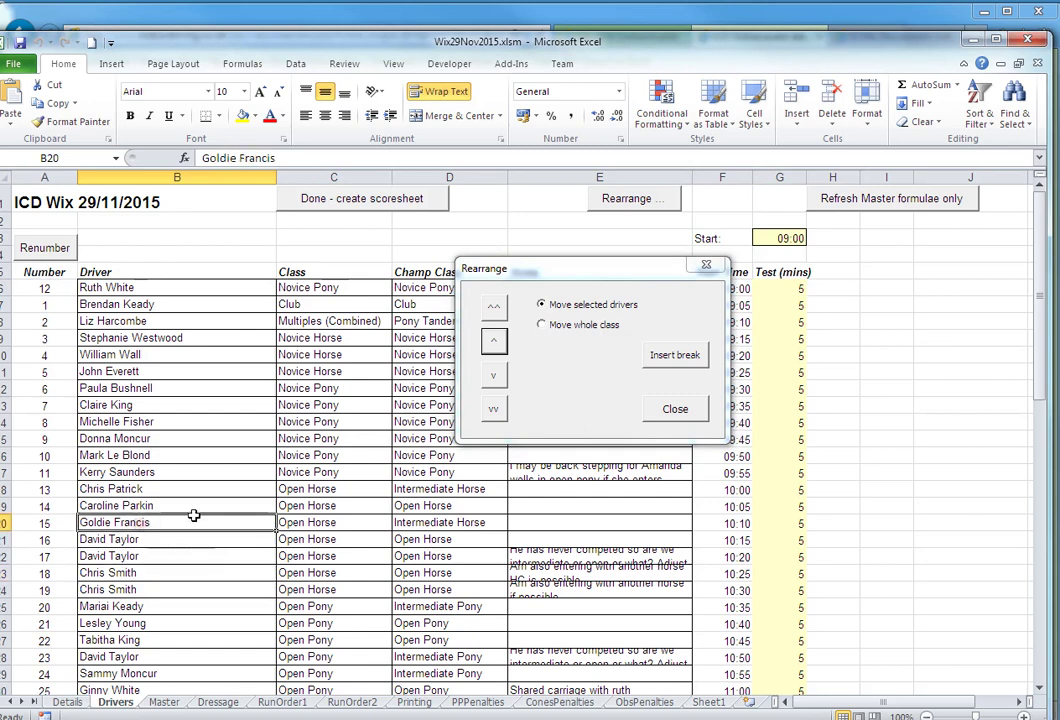
click(677, 358)
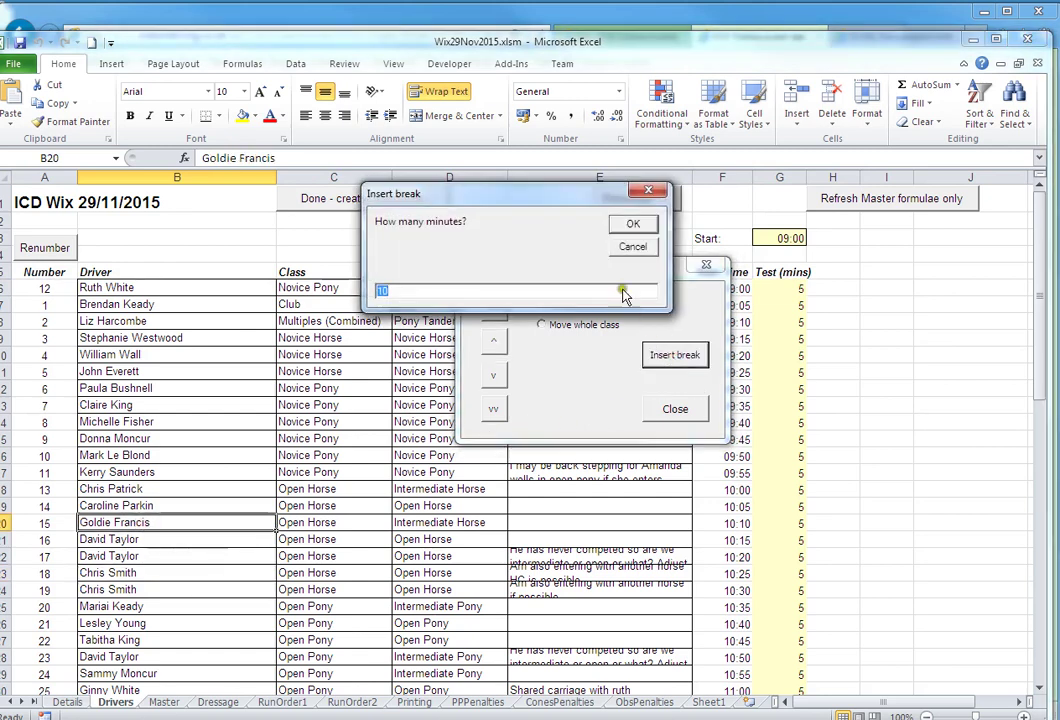
click(632, 226)
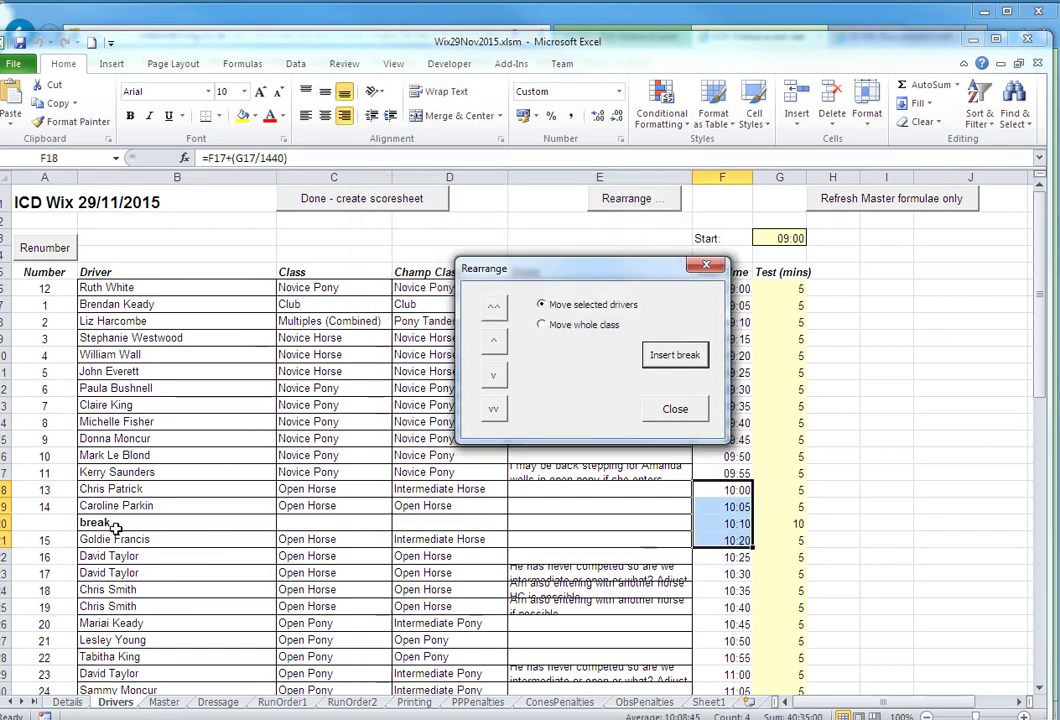
click(676, 411)
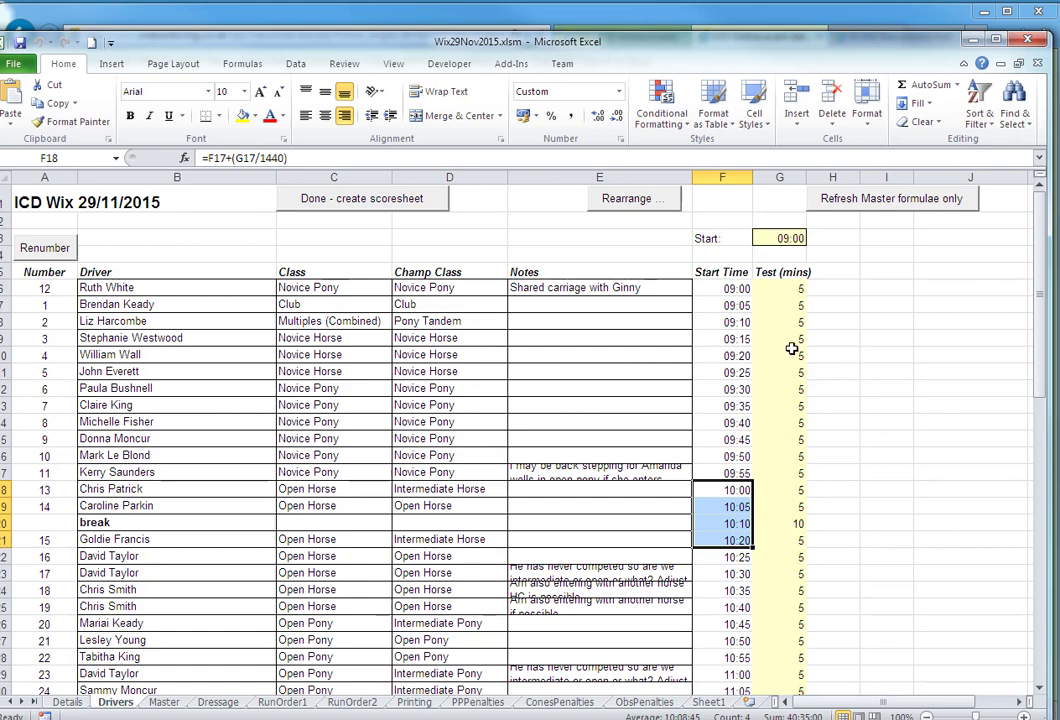
mouse_move(1043, 370)
mouse_down()
mouse_move(1043, 440)
mouse_move(1053, 405)
mouse_up()
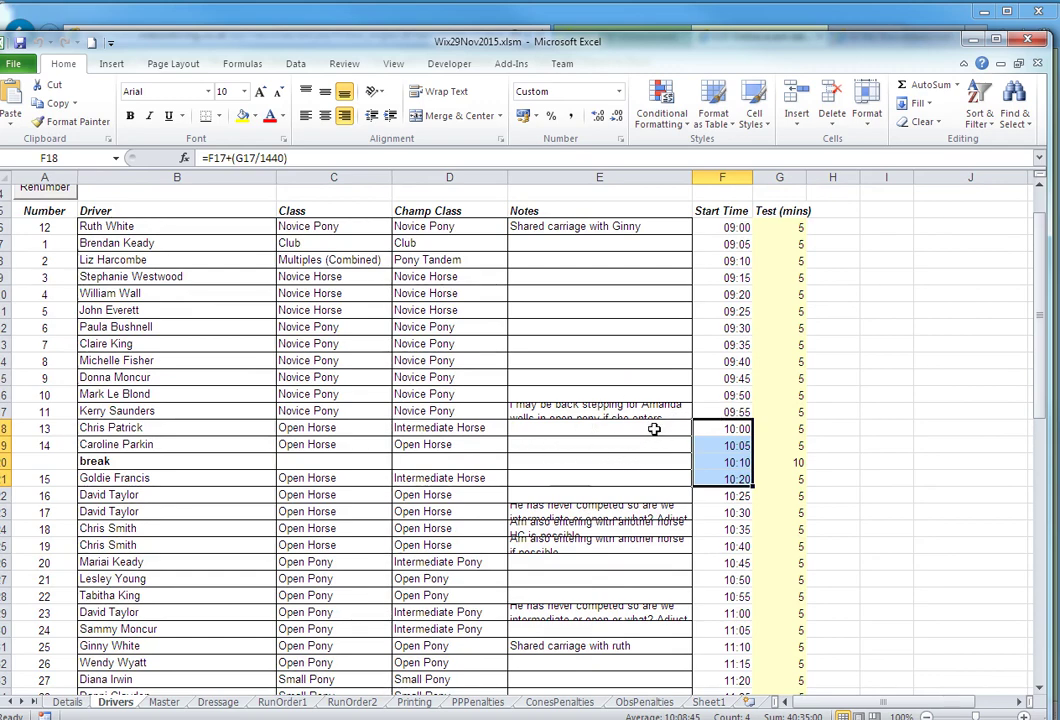
scroll(899, 525, up, 1)
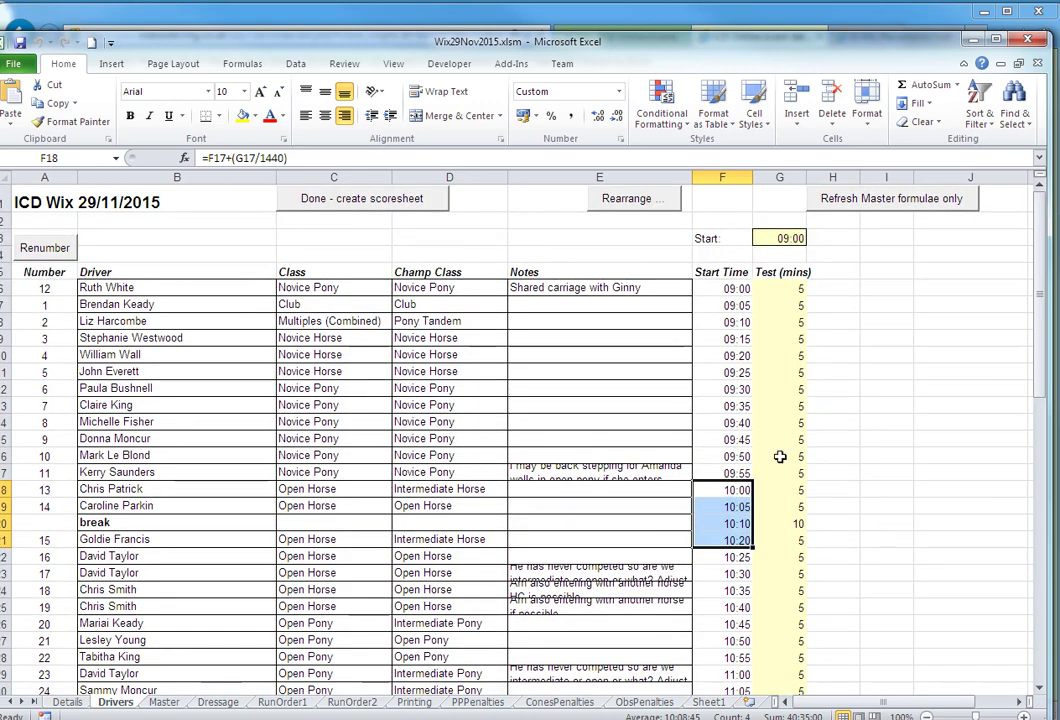
- Create a fresh Master scoresheet from the driver list, discarding any recorded scores
click(362, 201)
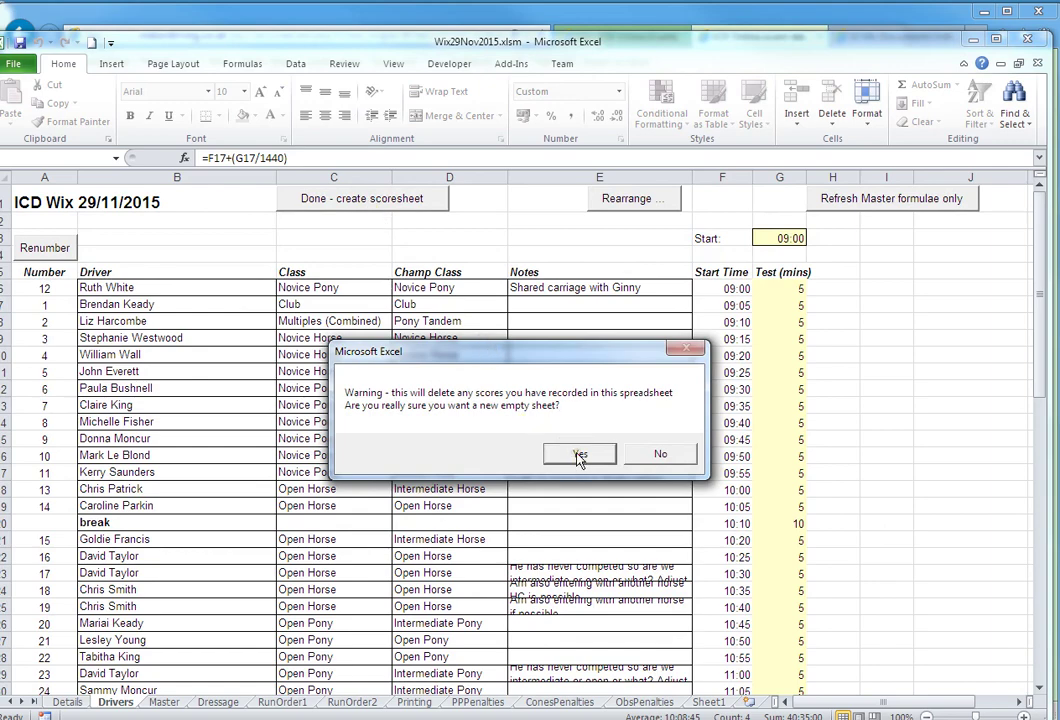
click(578, 456)
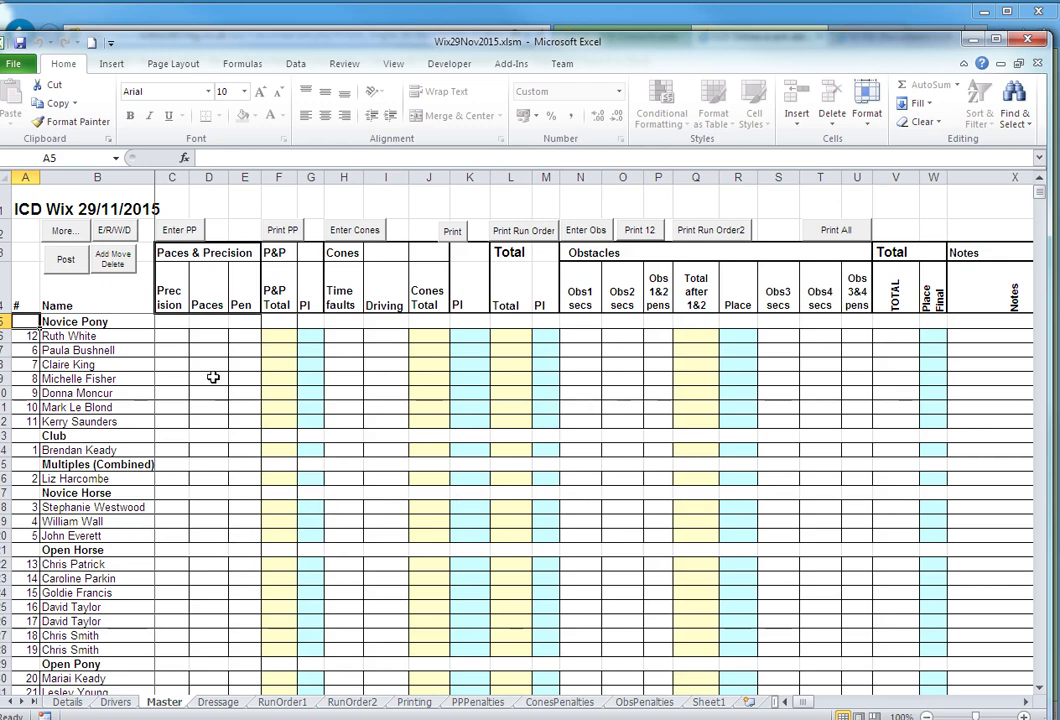
click(114, 259)
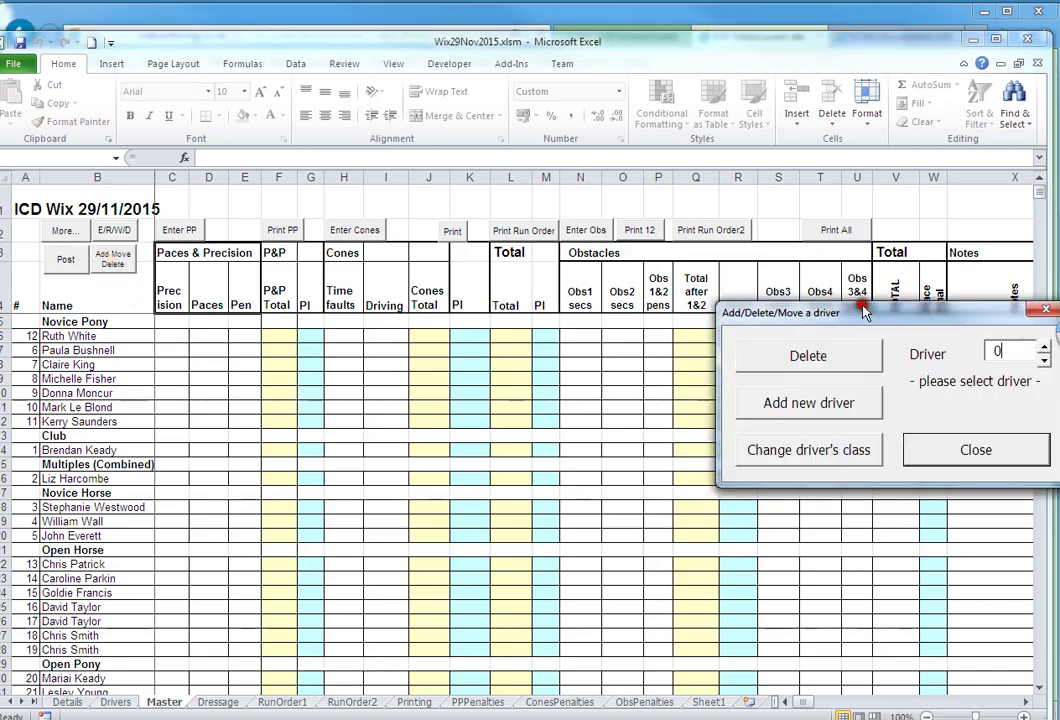
click(385, 376)
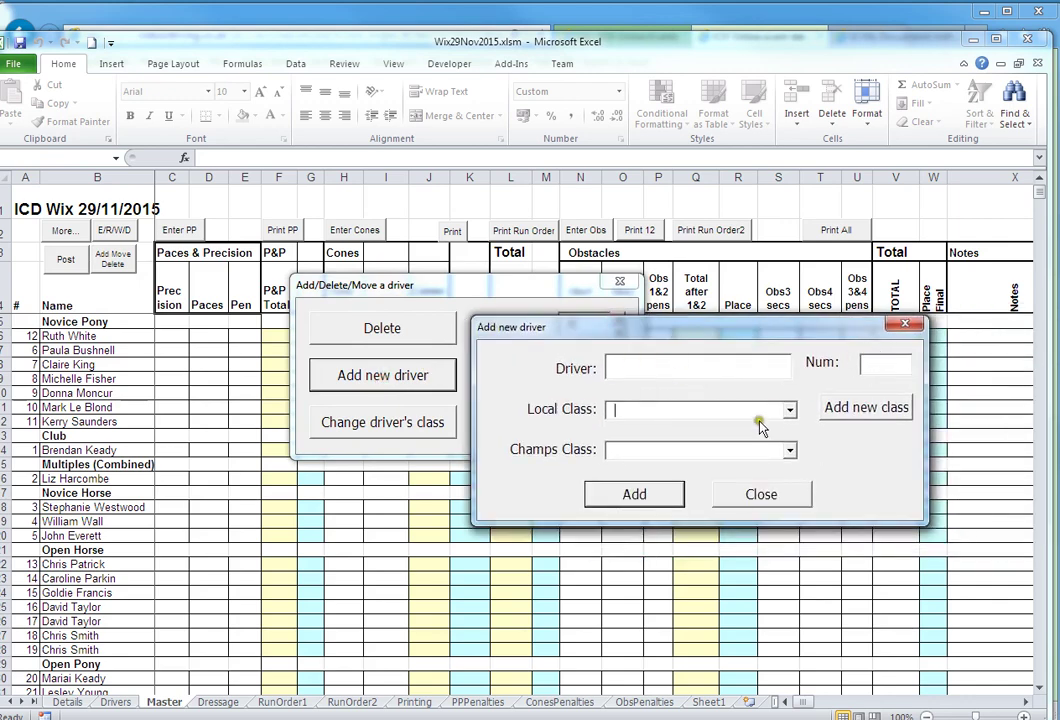
click(755, 493)
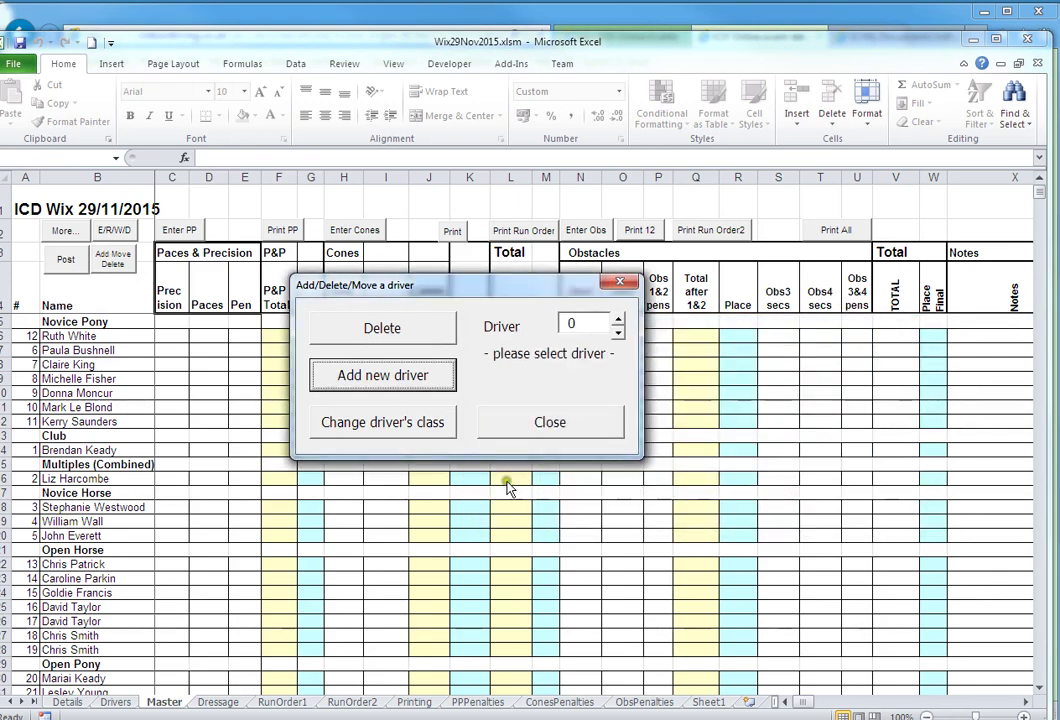
click(617, 320)
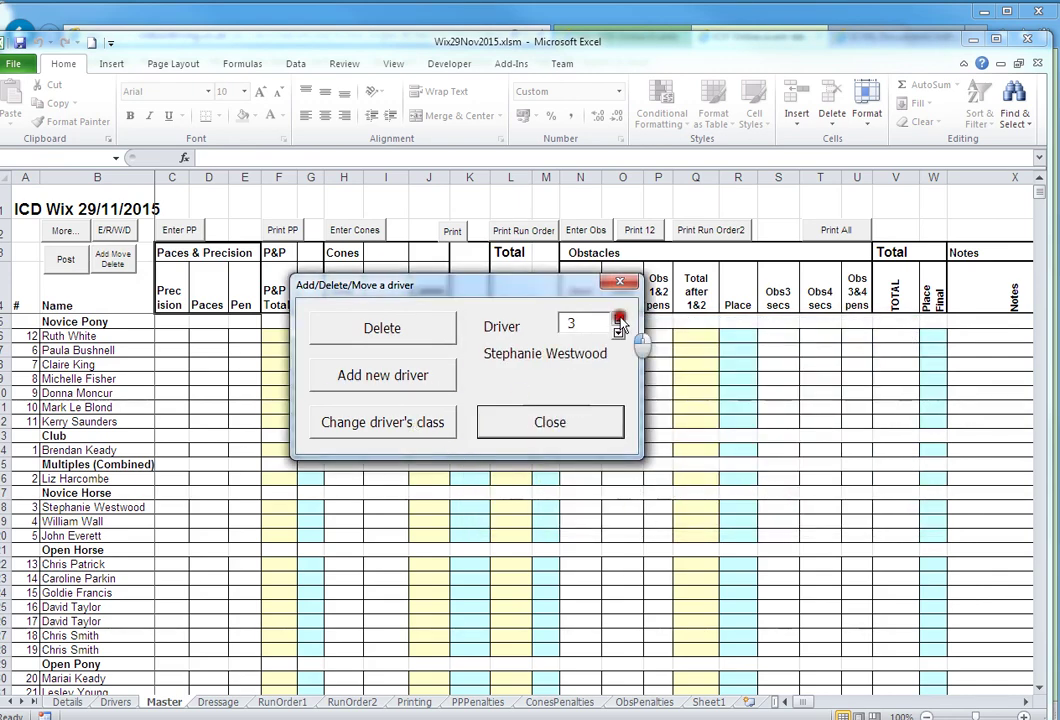
click(414, 432)
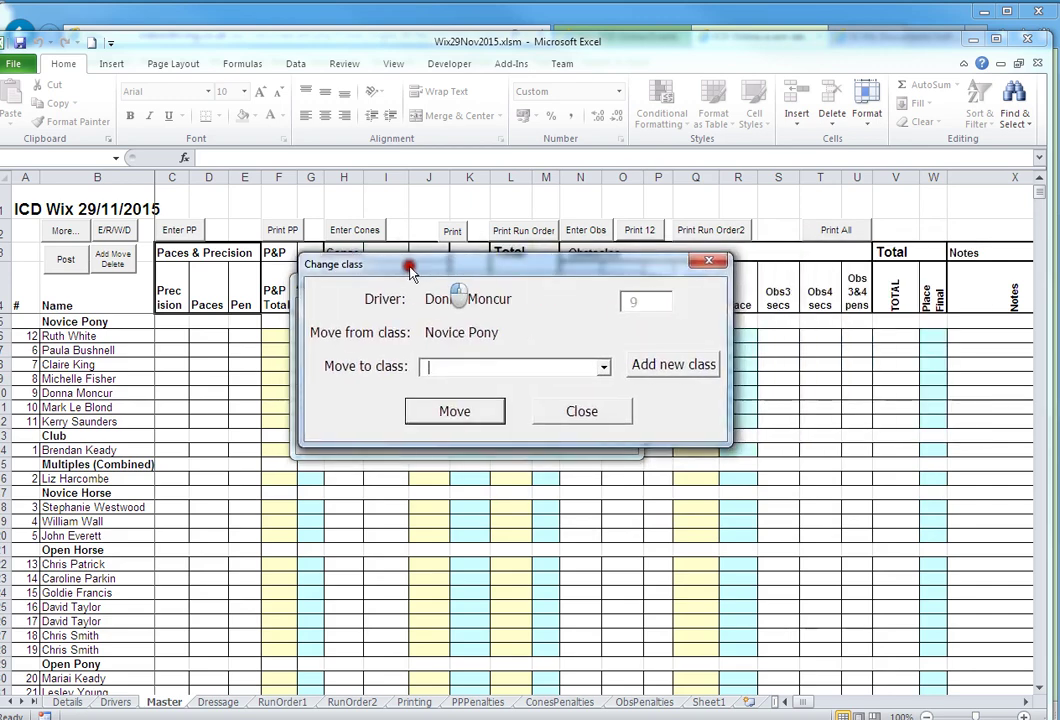
click(589, 369)
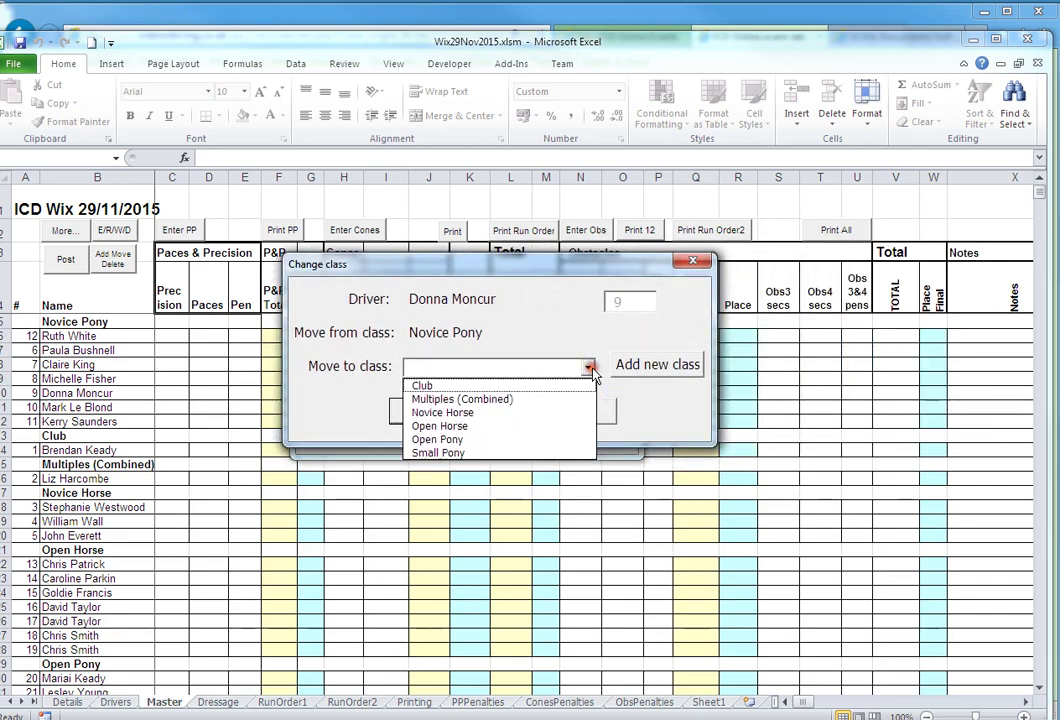
click(563, 408)
click(564, 410)
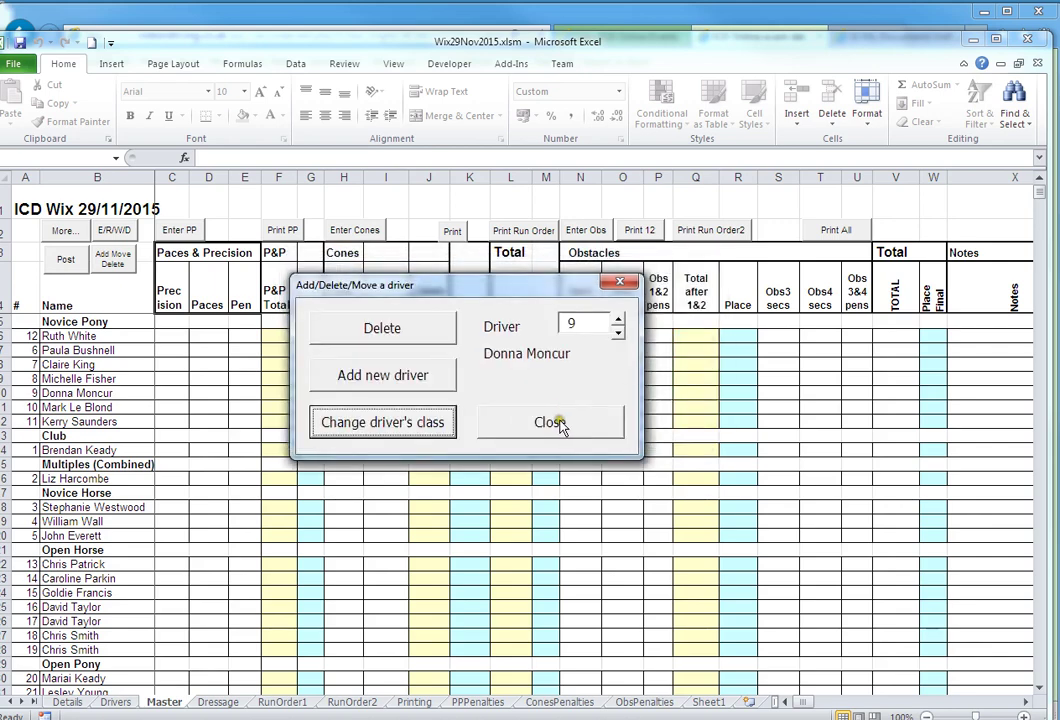
click(565, 414)
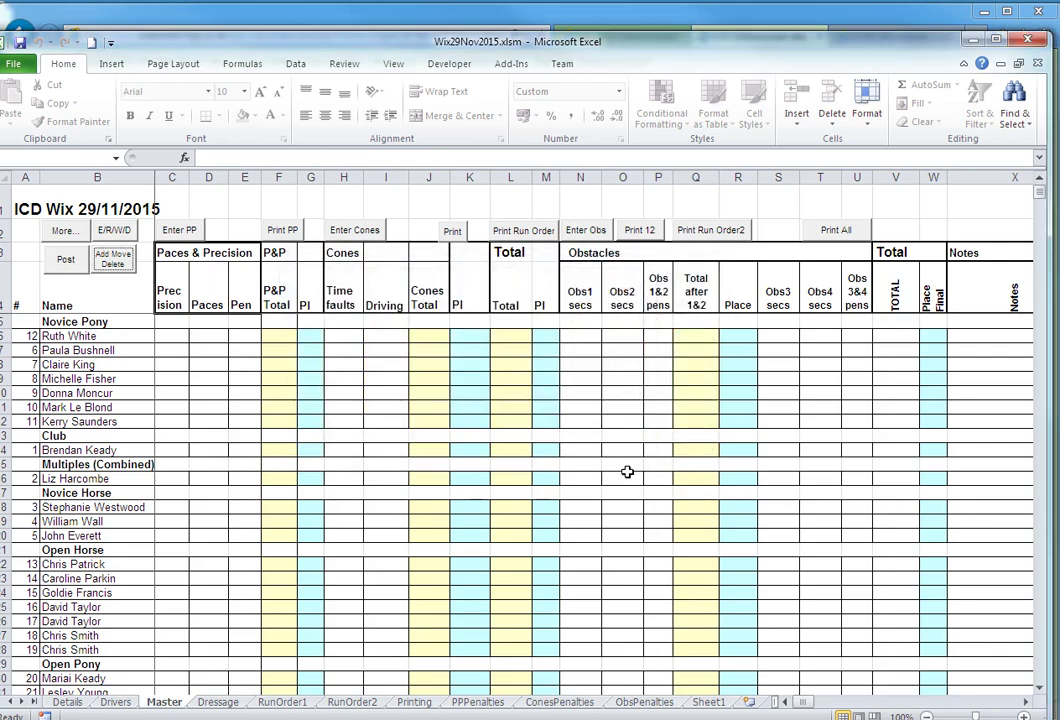